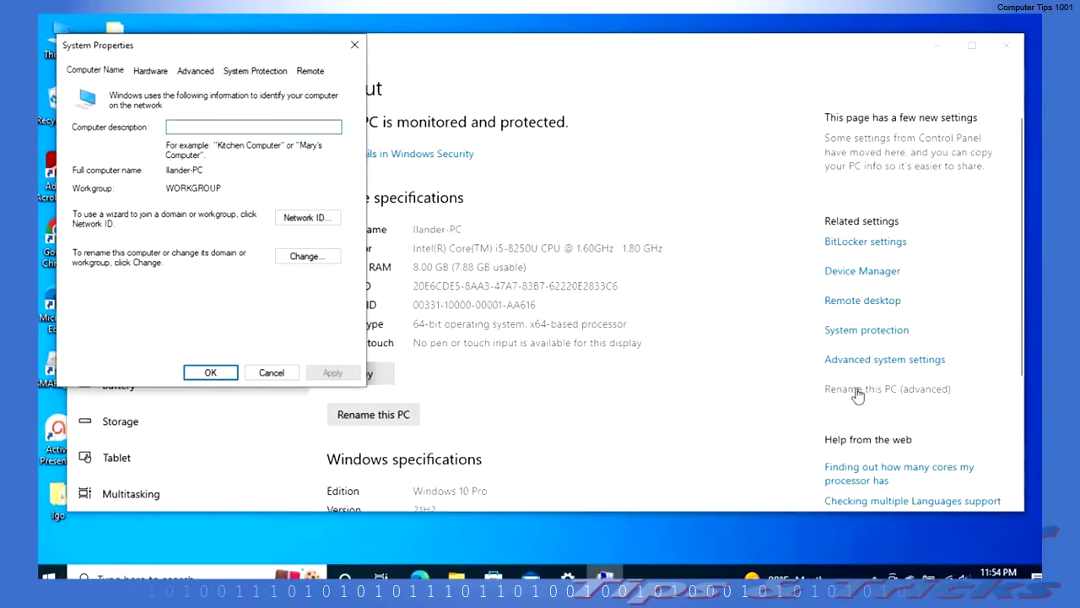
- Begin a computer name/workgroup change and select the existing WORKGROUP name
{"action": "left_click", "coordinate": [325, 253]}
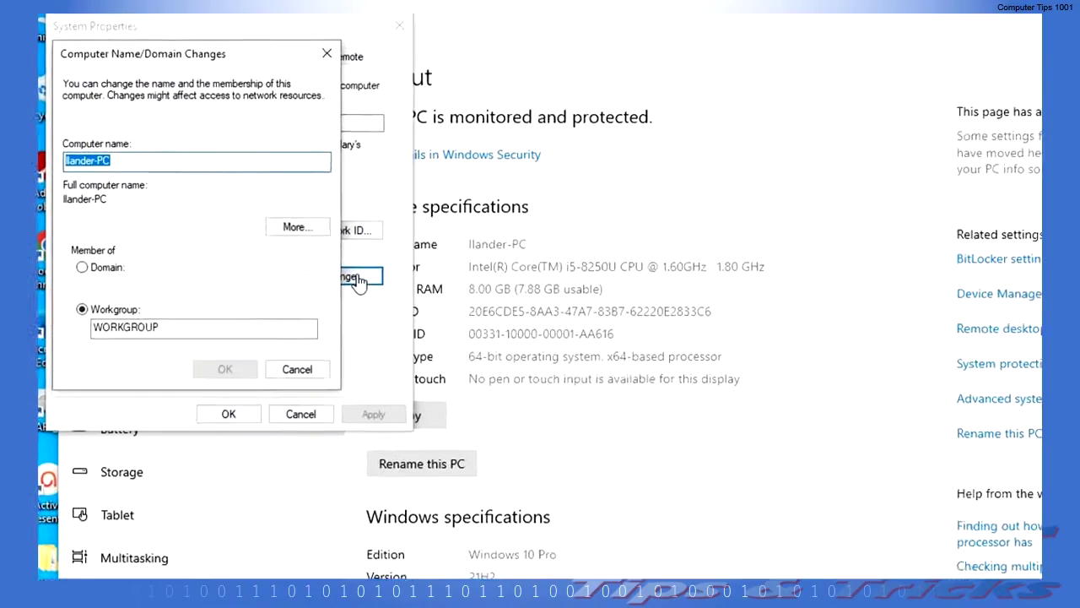
{"action": "left_click", "coordinate": [206, 441]}
{"action": "left_click_drag", "start_coordinate": [207, 441], "coordinate": [108, 427]}
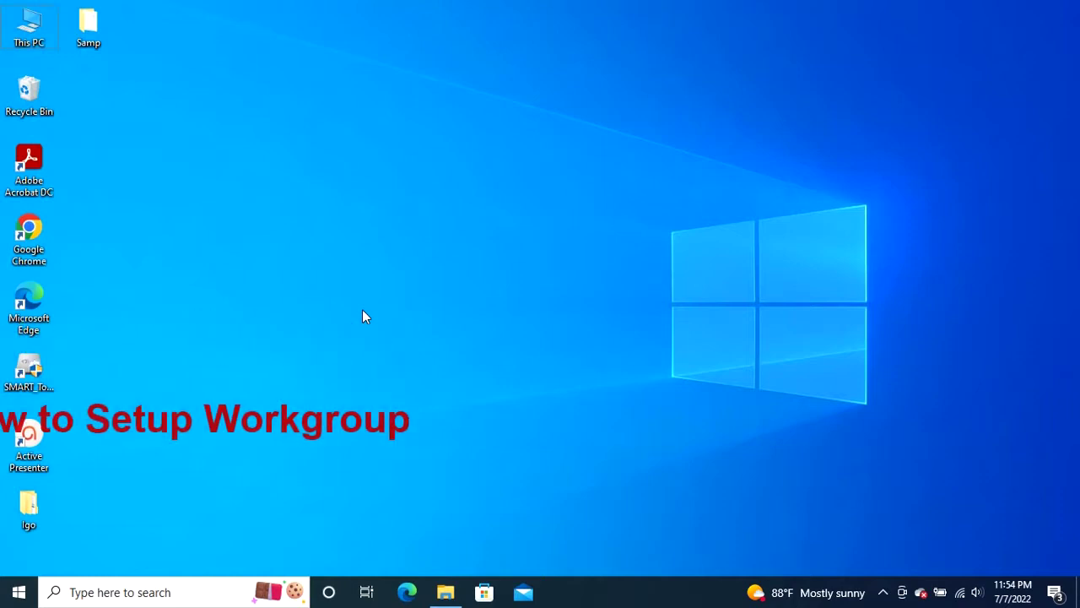
- Reach the computer name change dialog via Win+X, System and Rename this PC (advanced)
{"action": "key", "text": "super+x"}
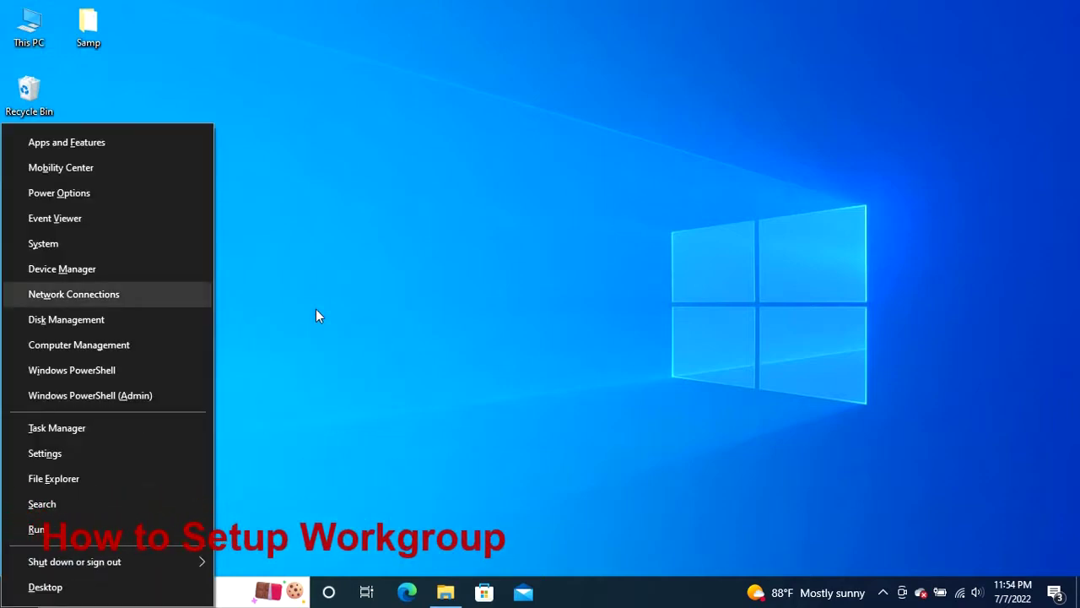
{"action": "left_click", "coordinate": [108, 243]}
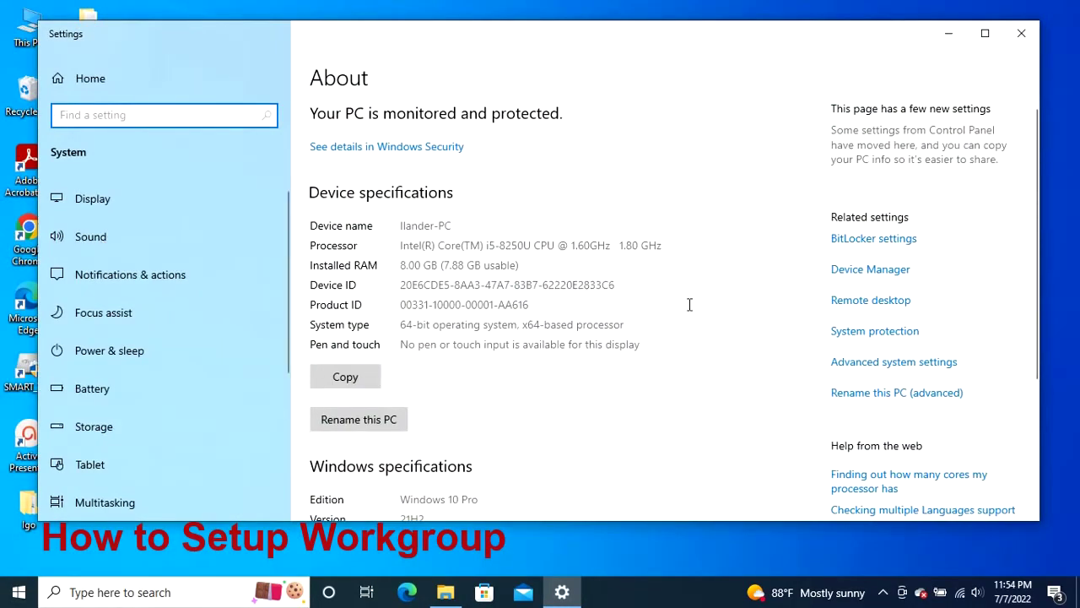
{"action": "left_click", "coordinate": [868, 394]}
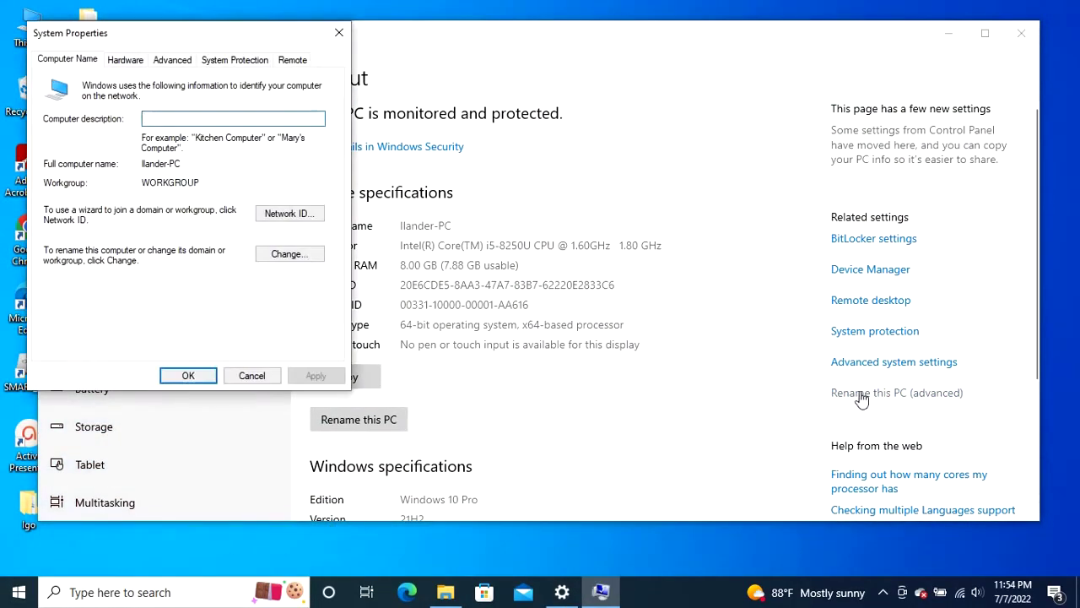
{"action": "left_click", "coordinate": [302, 260]}
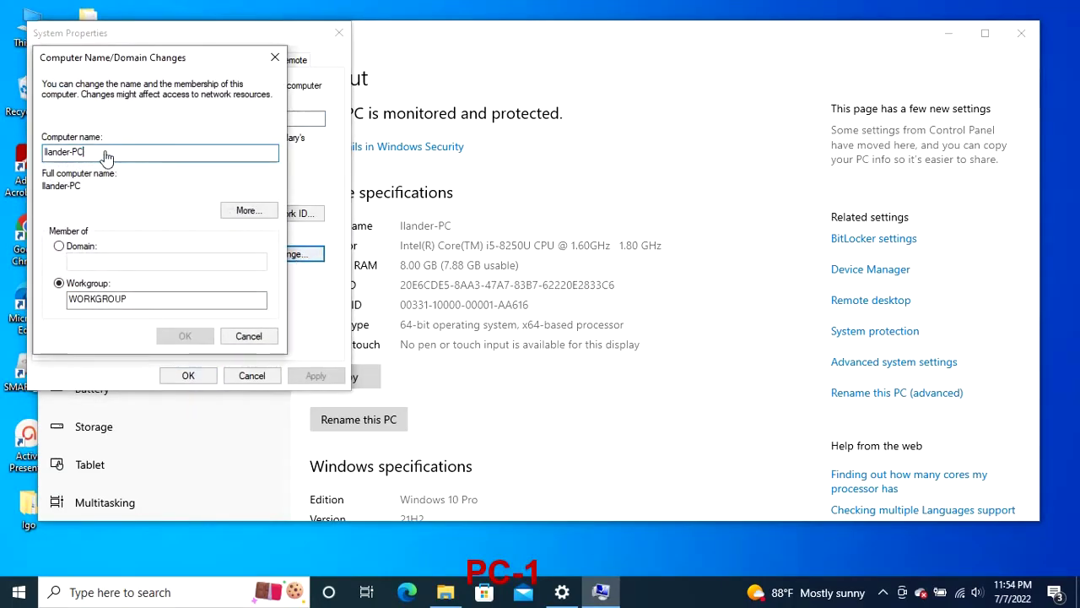
- Replace WORKGROUP with IGOROTECHGROUP and accept the welcome and restart messages
{"action": "left_click_drag", "start_coordinate": [87, 152], "coordinate": [34, 160]}
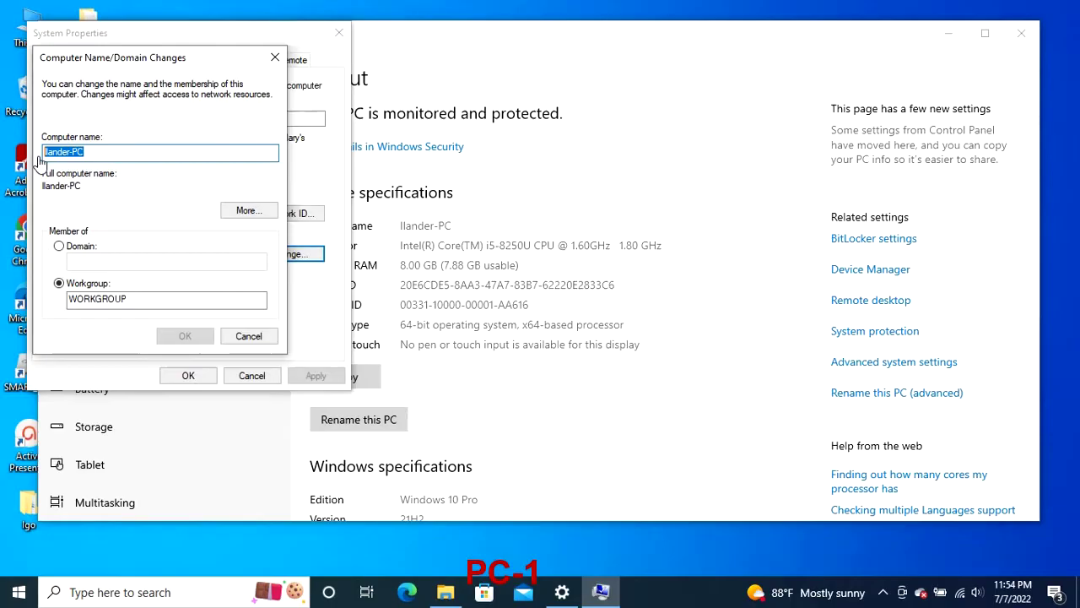
{"action": "left_click", "coordinate": [118, 302]}
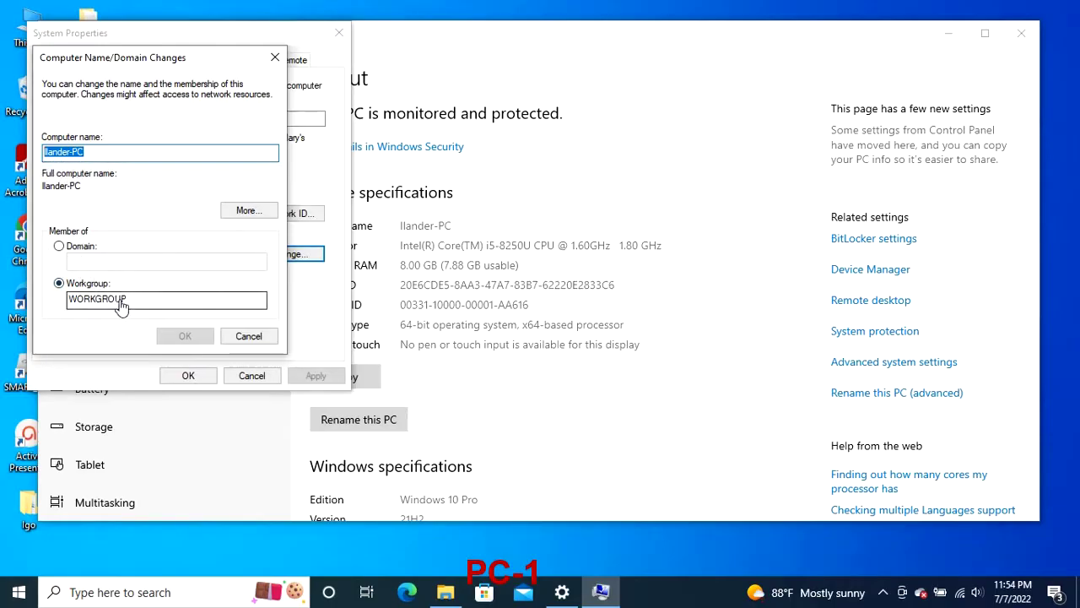
{"action": "left_click_drag", "start_coordinate": [132, 306], "coordinate": [61, 297]}
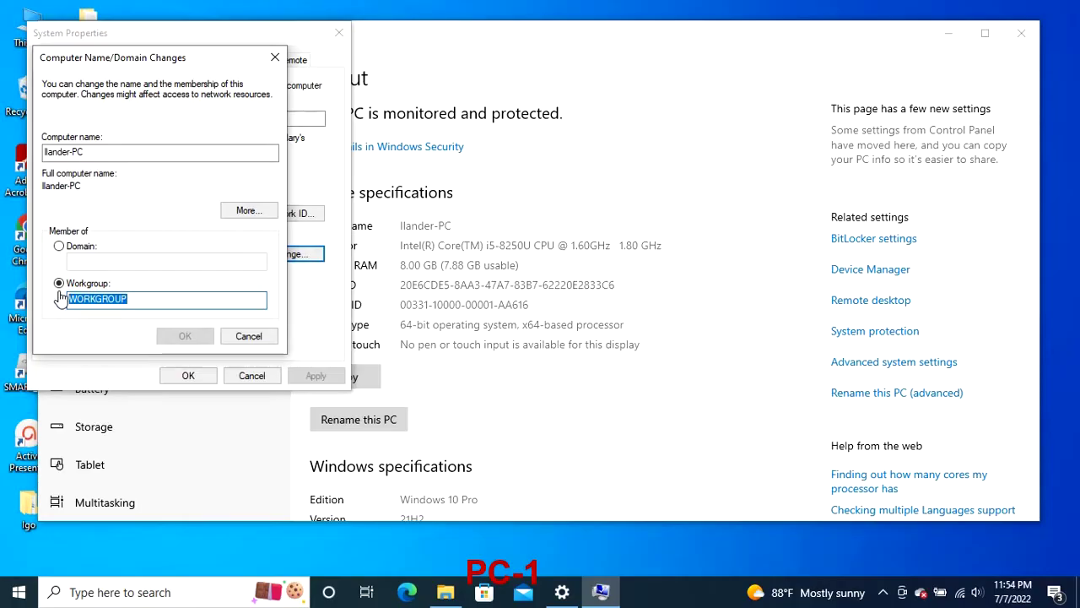
{"action": "type", "text": "IGOROTECHGR"}
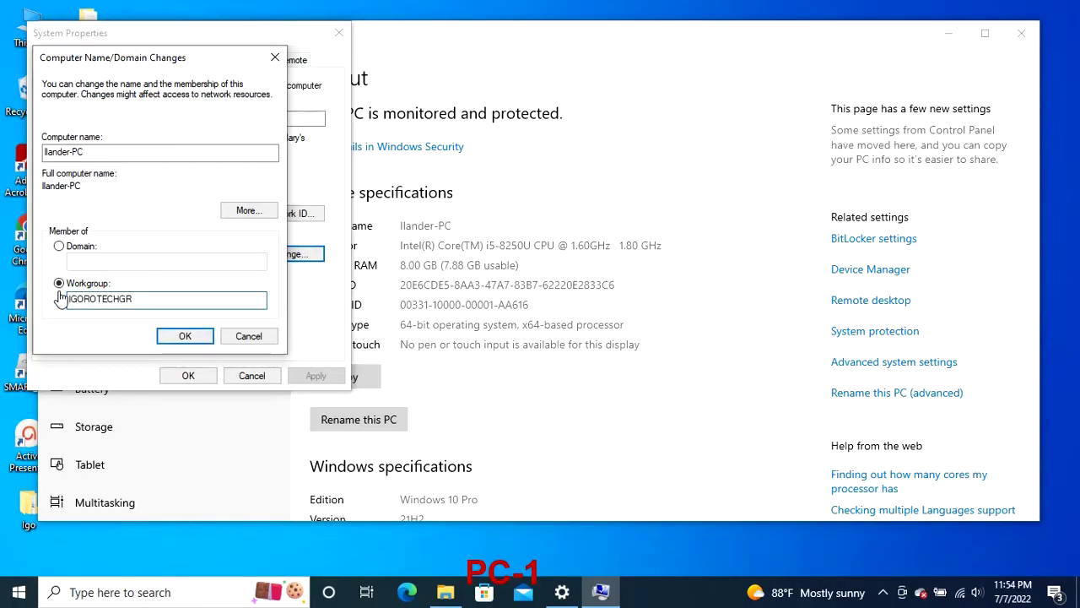
{"action": "type", "text": "OUP"}
{"action": "left_click", "coordinate": [171, 338]}
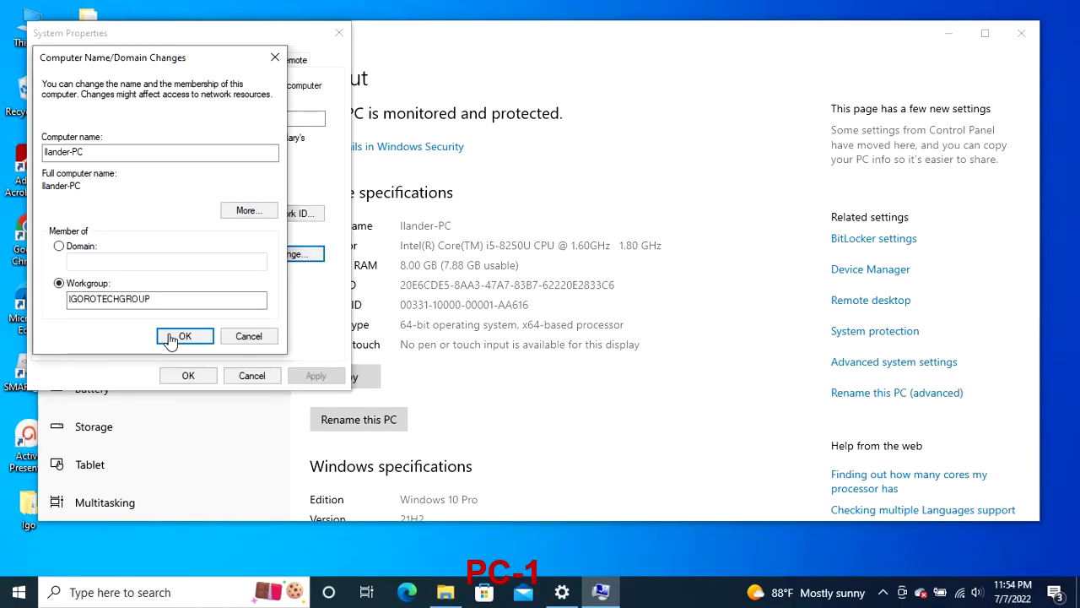
{"action": "left_click", "coordinate": [636, 363]}
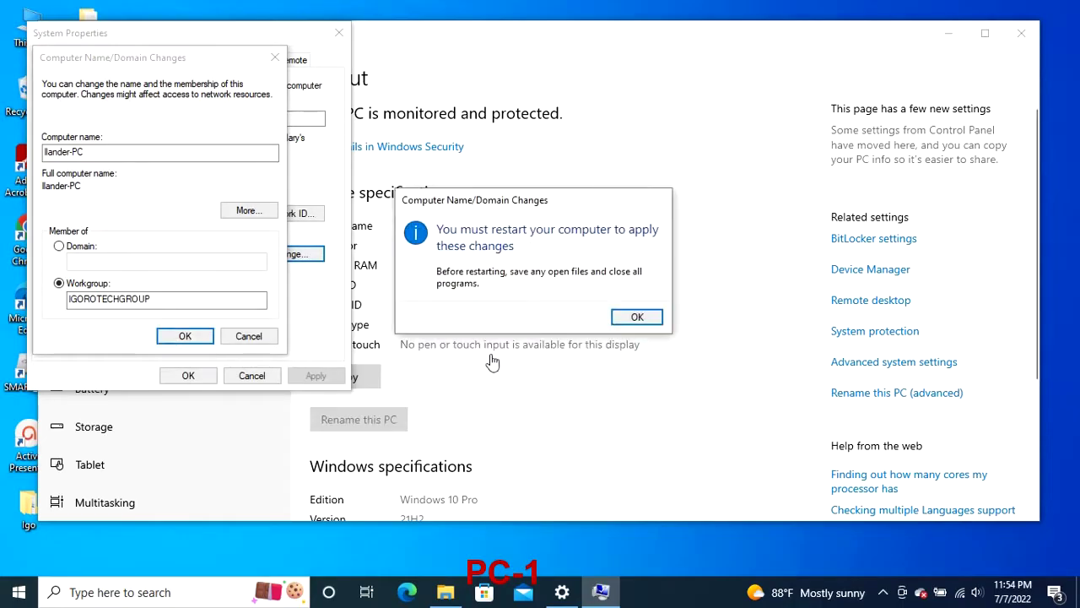
{"action": "left_click", "coordinate": [636, 321]}
{"action": "left_click", "coordinate": [211, 375]}
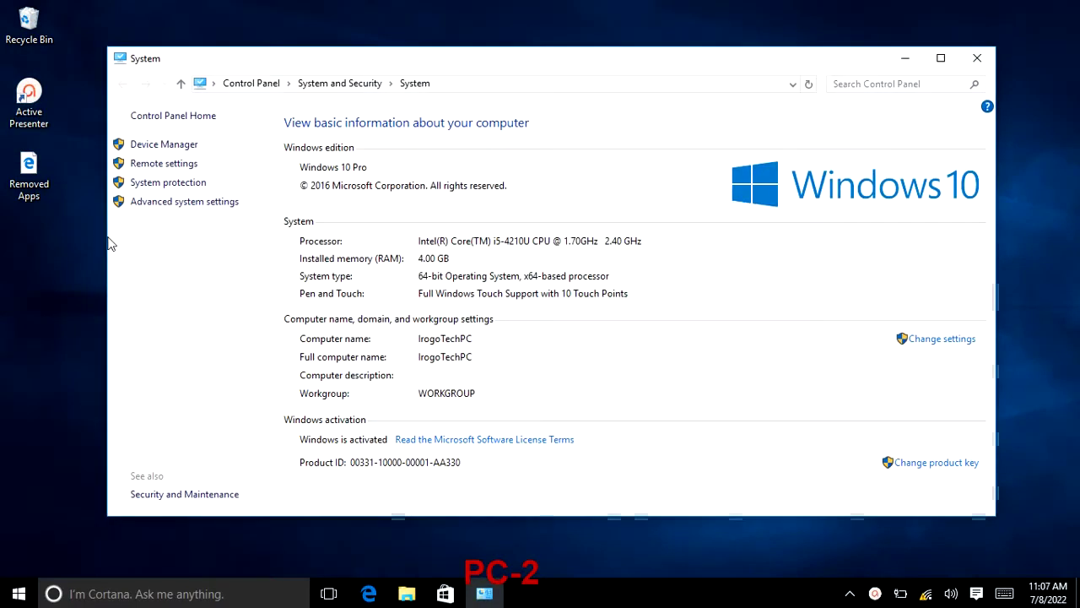
- On the second PC, change WORKGROUP to IGOROTECHGROUP and acknowledge the restart notice
{"action": "left_click", "coordinate": [944, 339]}
{"action": "left_click", "coordinate": [326, 281]}
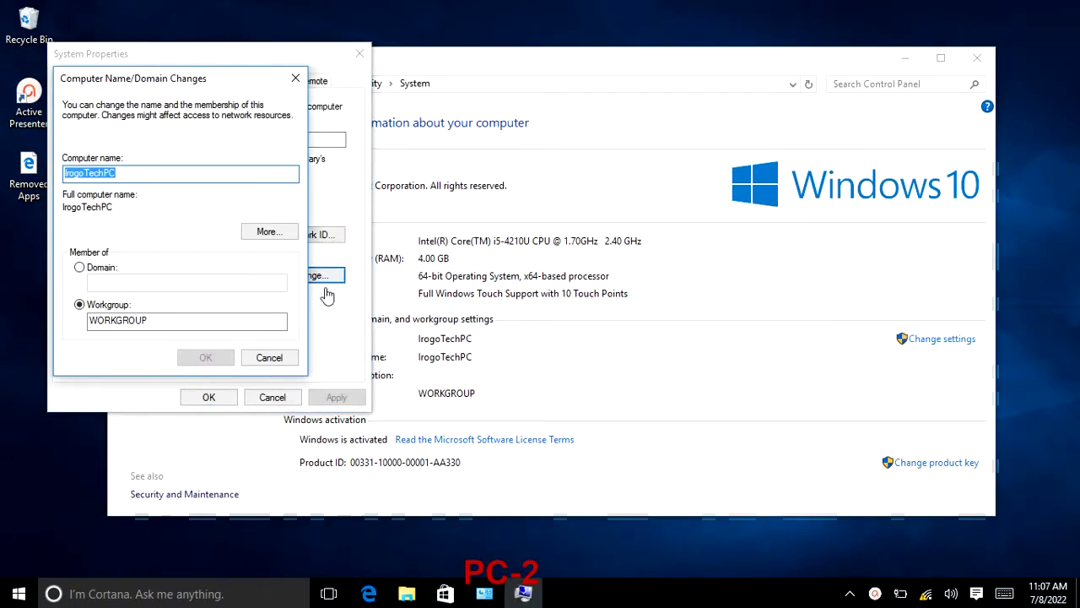
{"action": "left_click", "coordinate": [154, 329]}
{"action": "left_click_drag", "start_coordinate": [118, 324], "coordinate": [61, 327]}
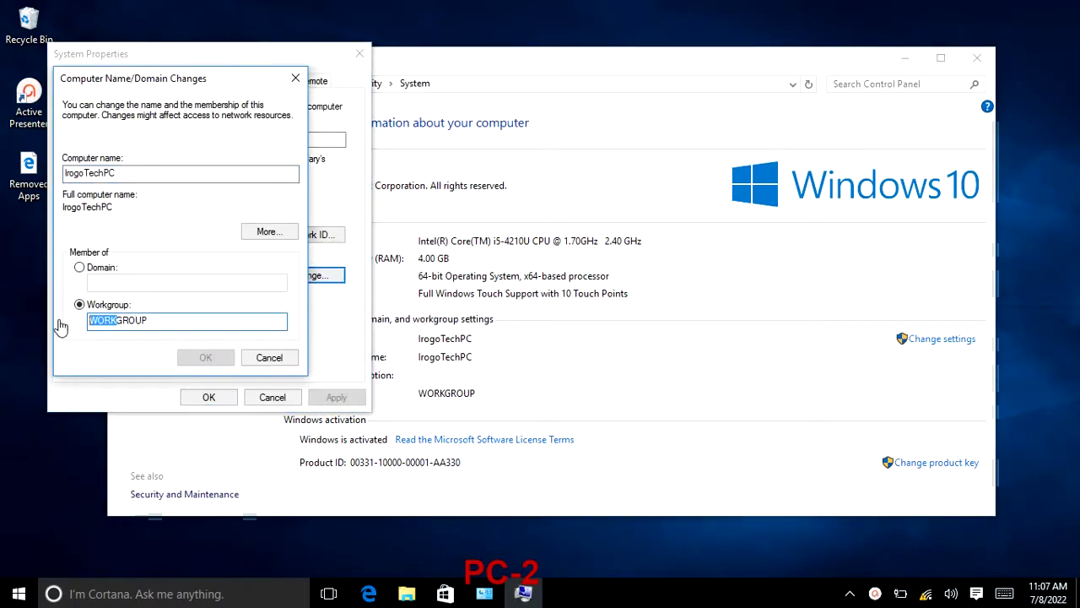
{"action": "type", "text": "IGOROTECH"}
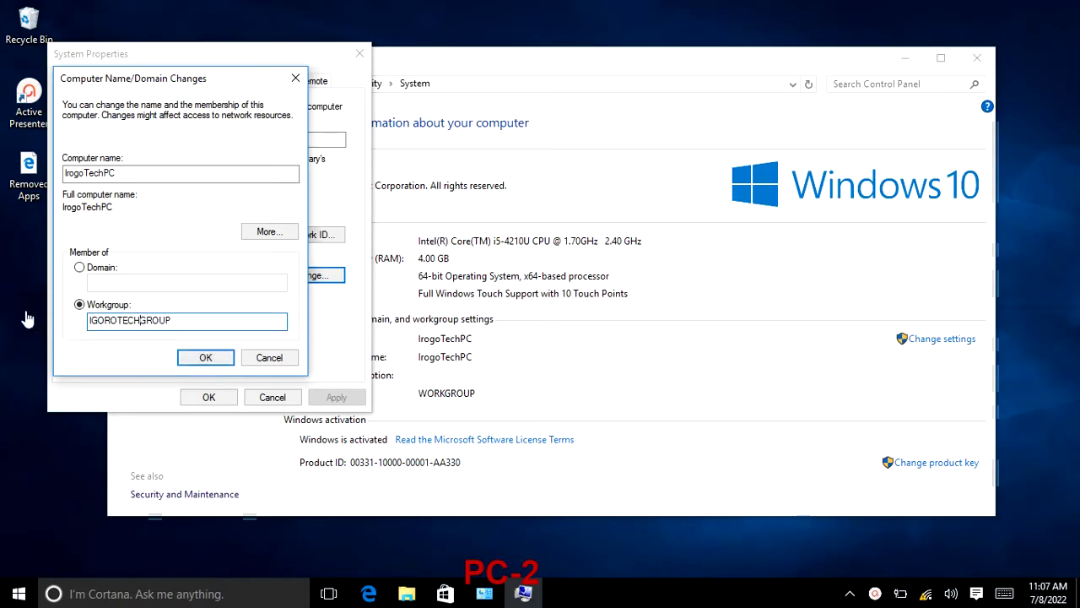
{"action": "left_click", "coordinate": [200, 358]}
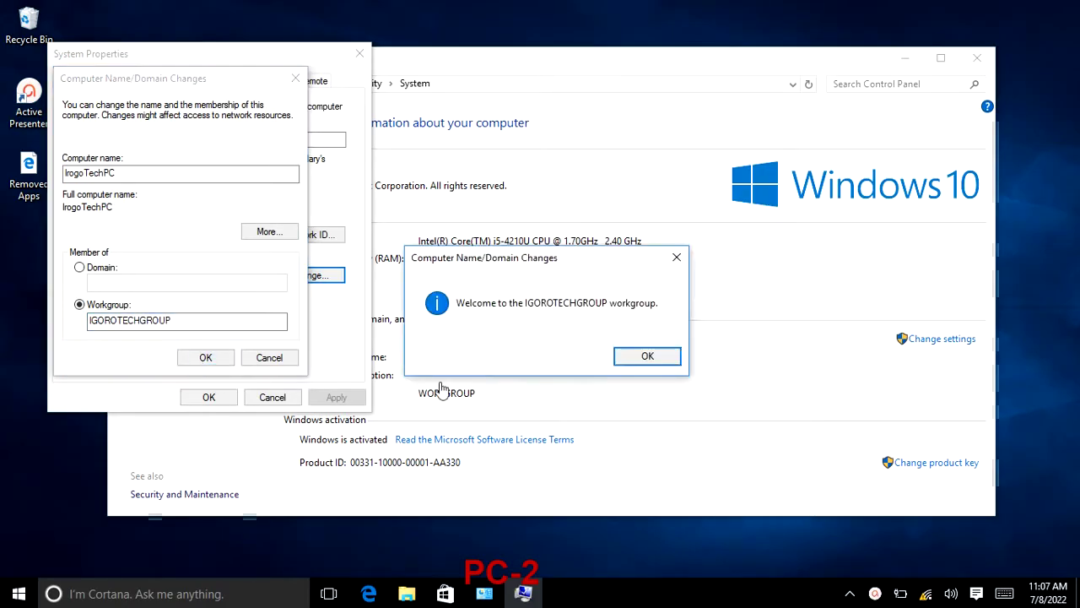
{"action": "left_click", "coordinate": [627, 355]}
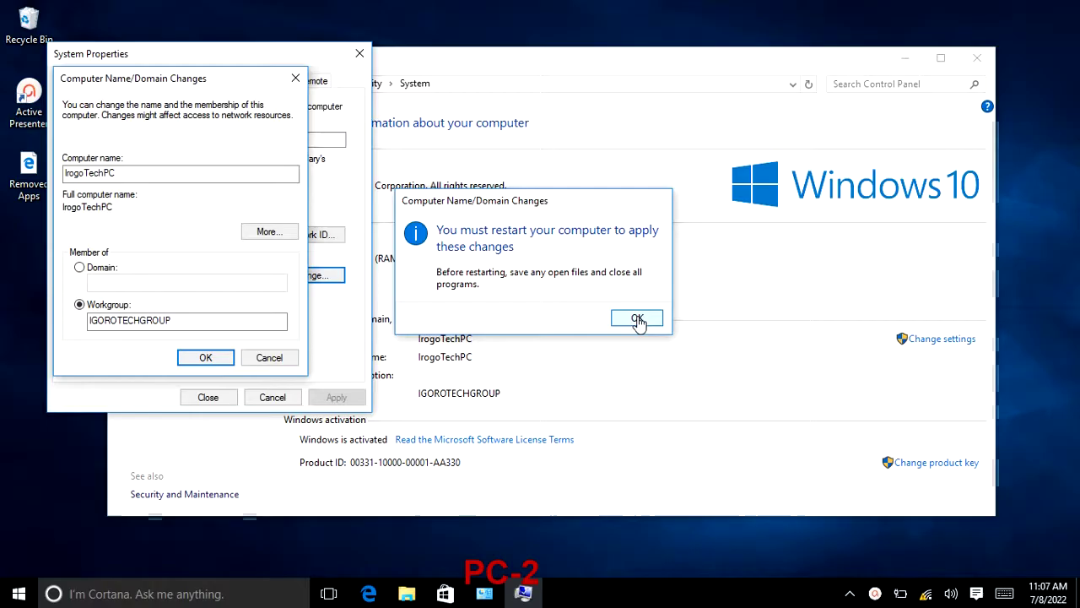
{"action": "left_click", "coordinate": [642, 320]}
{"action": "left_click", "coordinate": [218, 400]}
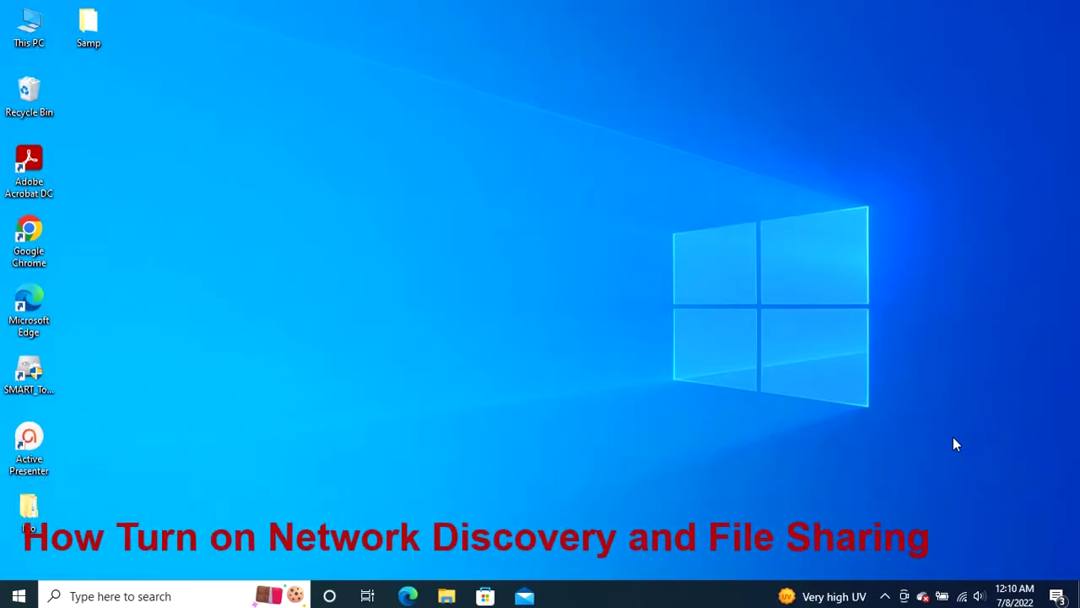
- Go from the Wi-Fi tray icon through Network & Internet settings to Network and Sharing Center
{"action": "left_click", "coordinate": [962, 595]}
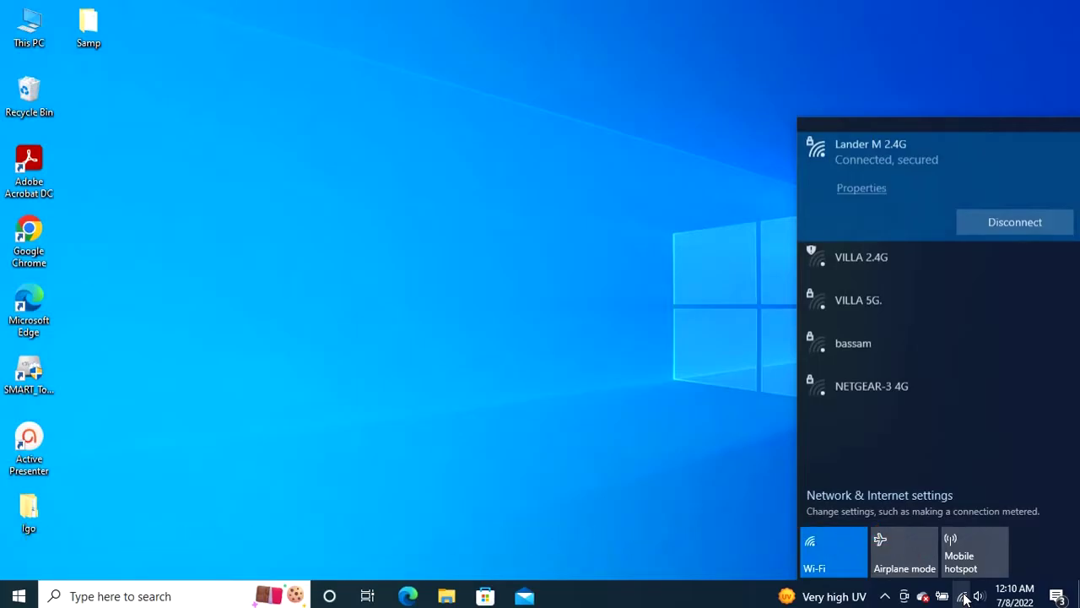
{"action": "left_click", "coordinate": [886, 504]}
{"action": "scroll", "coordinate": [432, 405], "scroll_direction": "down", "scroll_amount": 3}
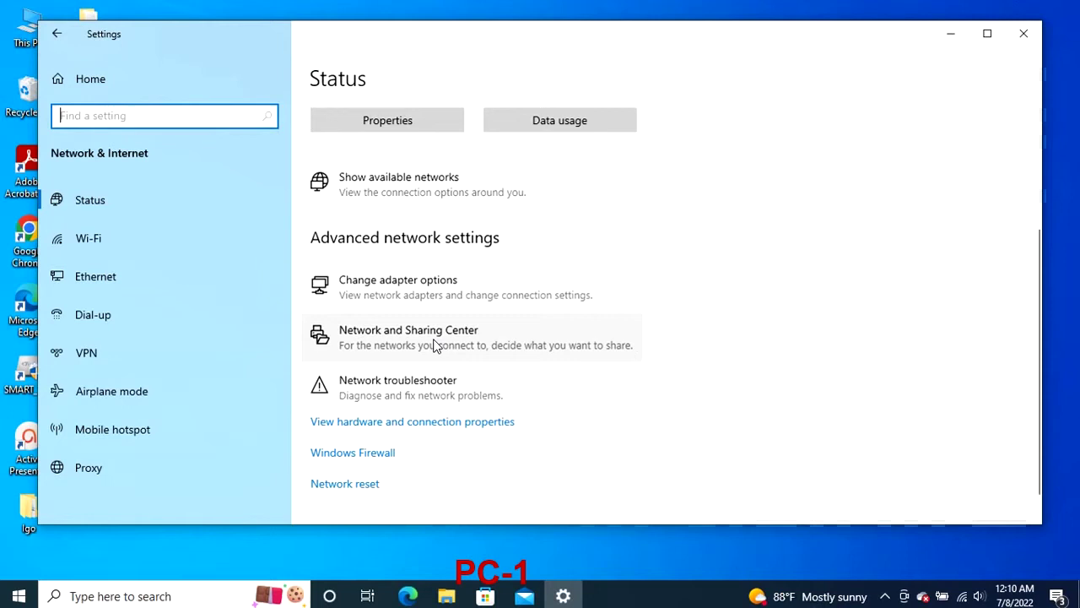
{"action": "left_click", "coordinate": [434, 345]}
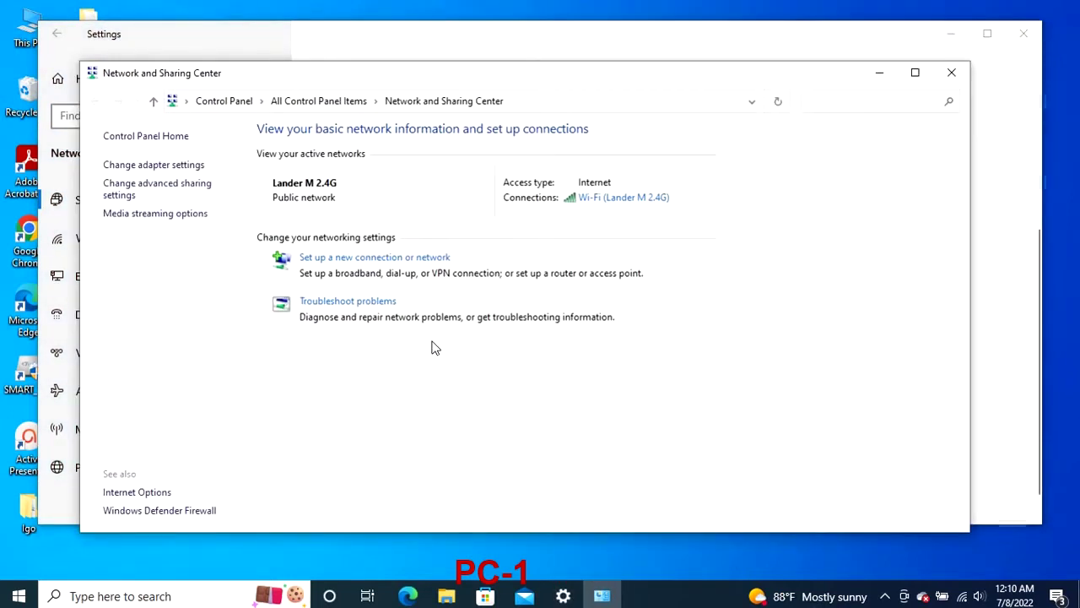
- Open Change advanced sharing settings and expand the All Networks section
{"action": "left_click", "coordinate": [201, 189]}
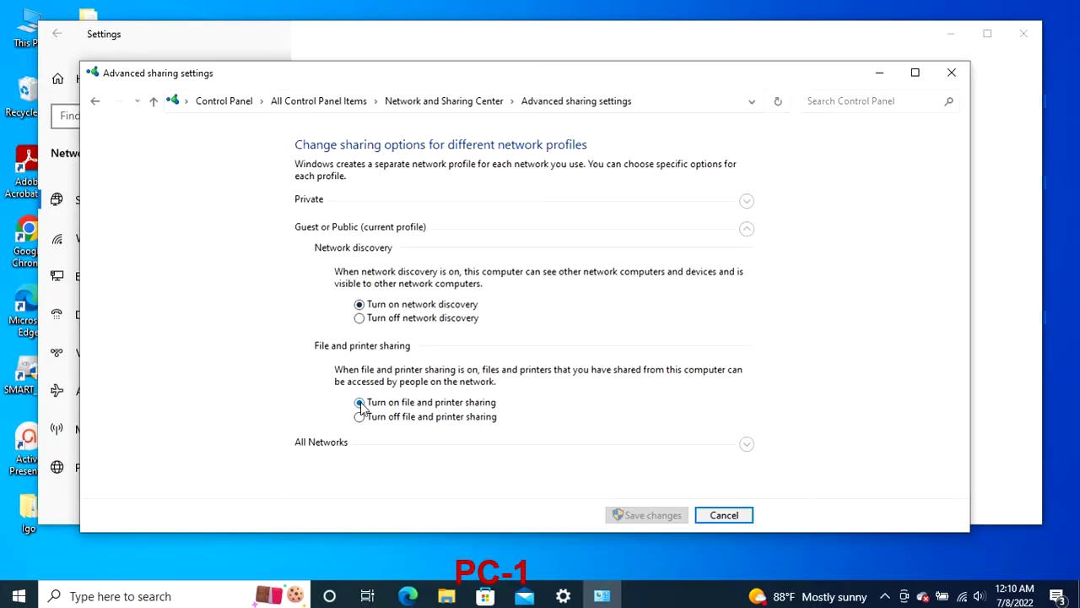
{"action": "left_click", "coordinate": [747, 444]}
{"action": "scroll", "coordinate": [629, 409], "scroll_direction": "down", "scroll_amount": 2}
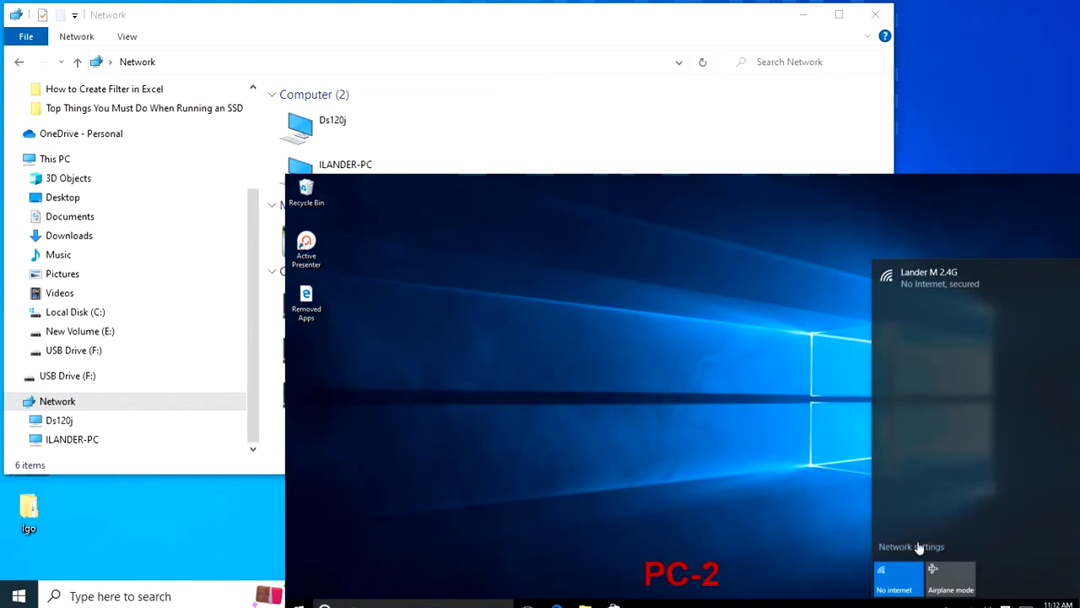
- On the second PC, reach advanced sharing settings through the Network and Sharing Center
{"action": "left_click", "coordinate": [919, 547]}
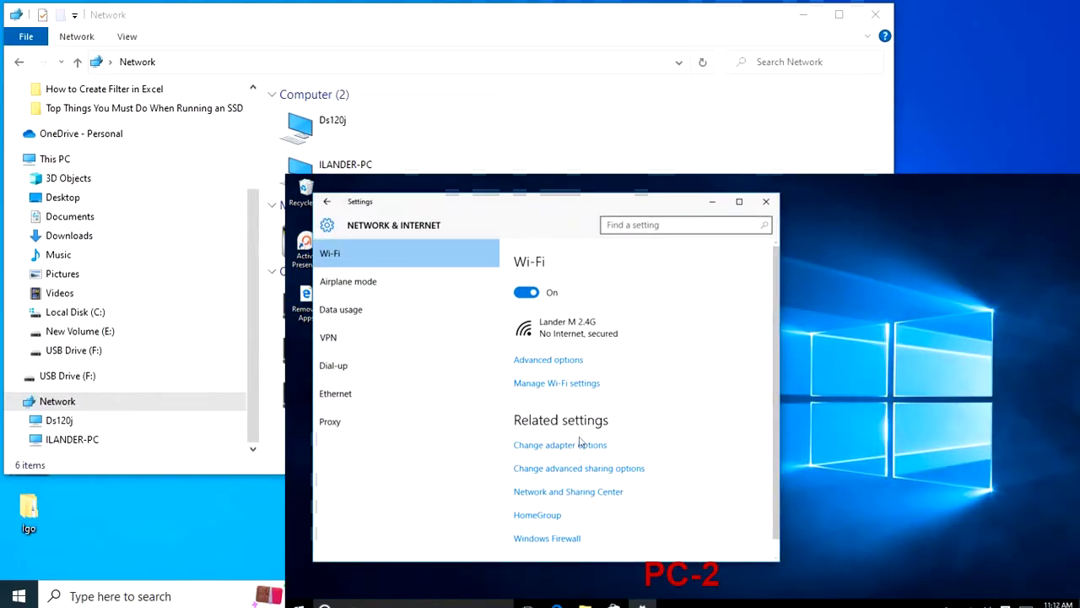
{"action": "left_click", "coordinate": [570, 491]}
{"action": "left_click", "coordinate": [434, 297]}
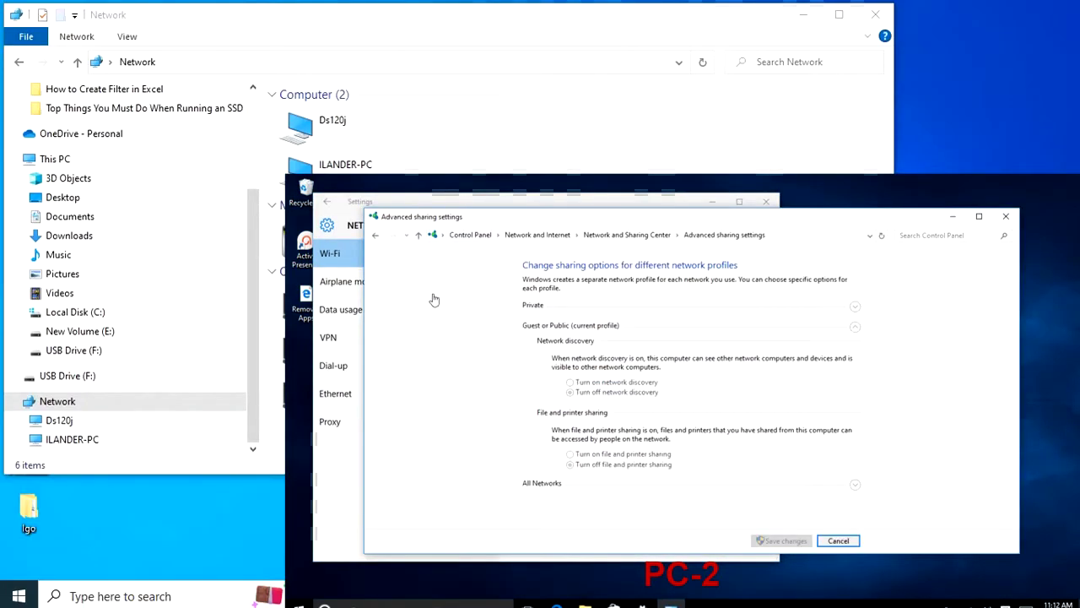
- Turn on network discovery and file sharing, turn off password protected sharing, and save
{"action": "left_click", "coordinate": [570, 382]}
{"action": "left_click", "coordinate": [570, 454]}
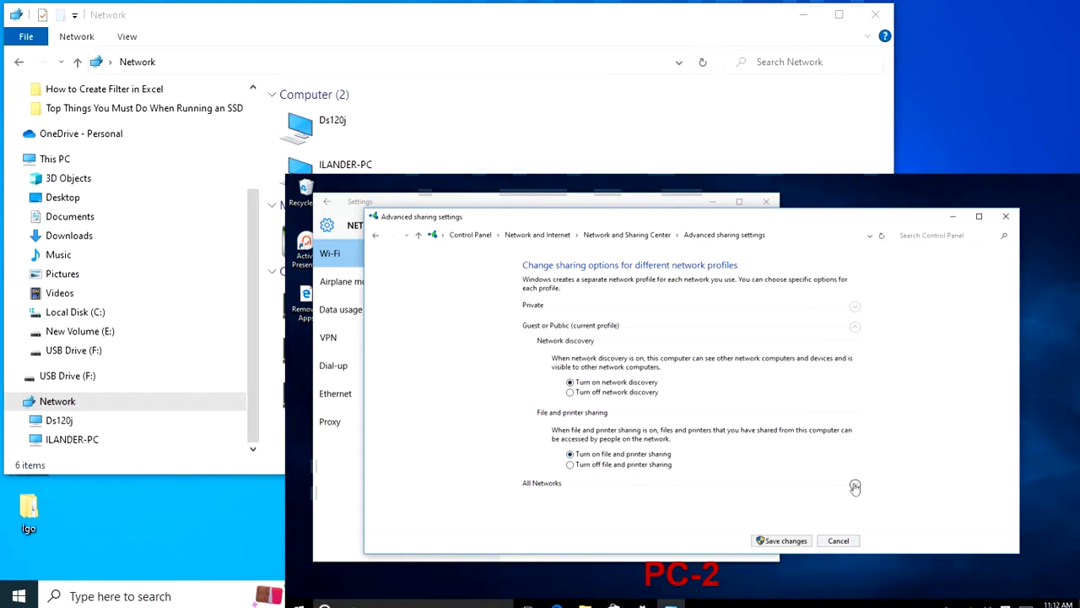
{"action": "left_click", "coordinate": [855, 487]}
{"action": "scroll", "coordinate": [650, 476], "scroll_direction": "down", "scroll_amount": 1}
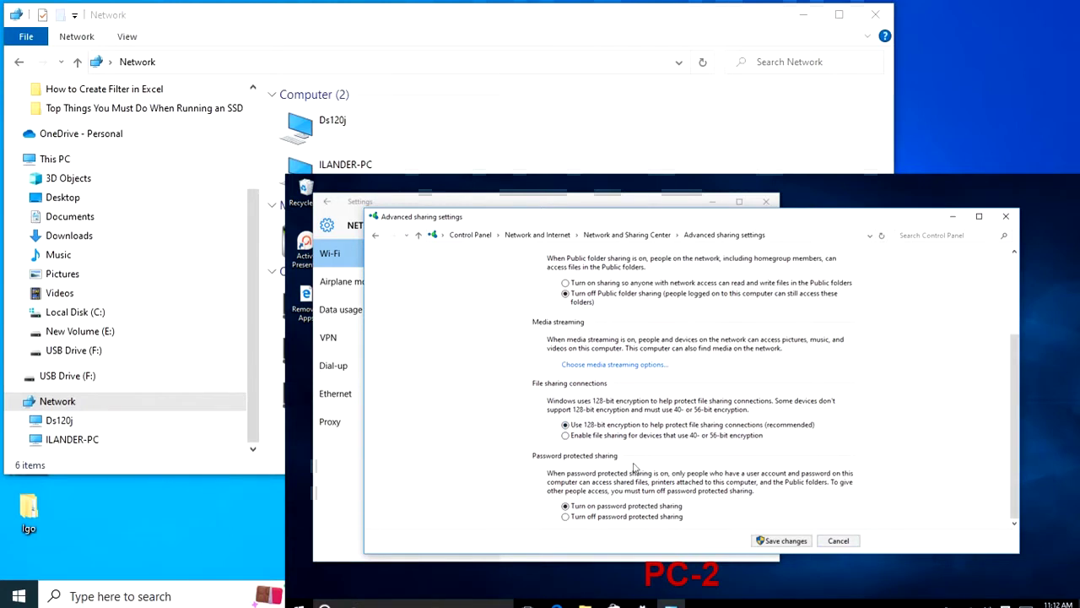
{"action": "left_click", "coordinate": [566, 517]}
{"action": "left_click", "coordinate": [785, 540]}
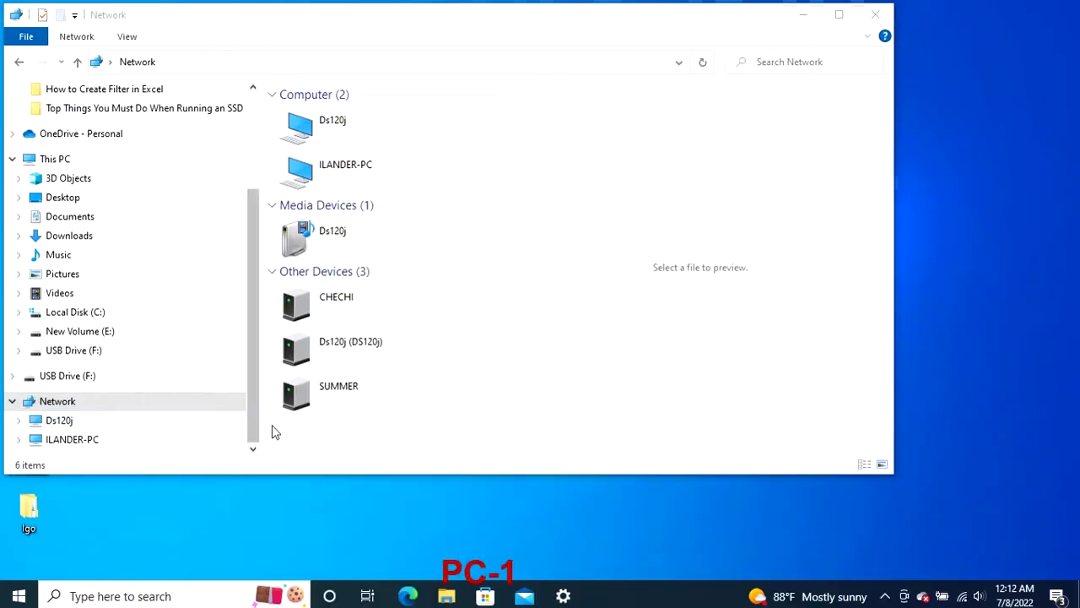
- Refresh the Network view and open the IROGOTECHPC computer
{"action": "right_click", "coordinate": [322, 428]}
{"action": "left_click", "coordinate": [390, 496]}
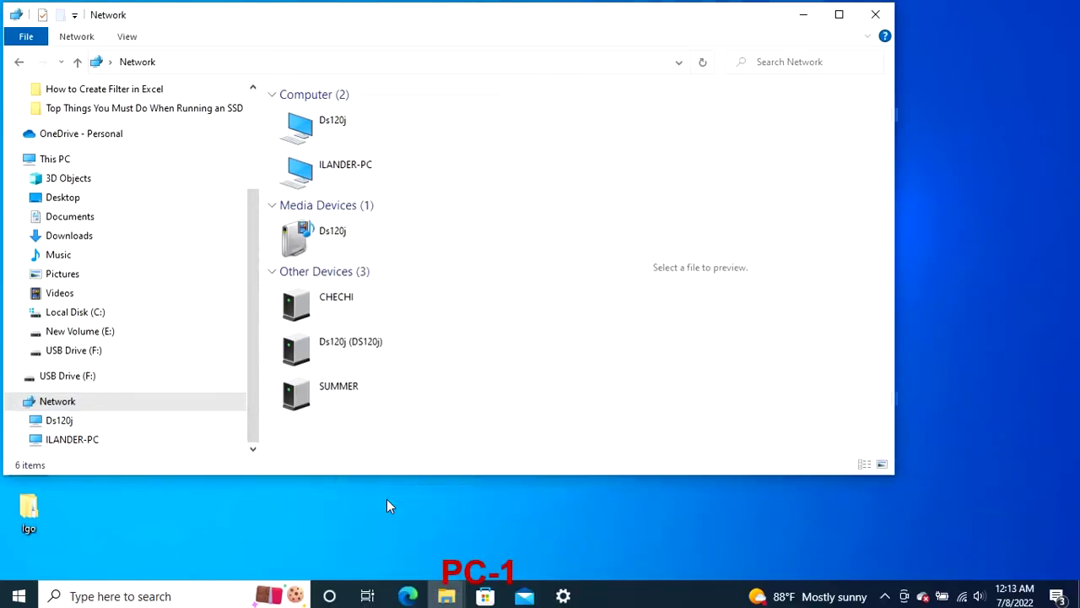
{"action": "left_click", "coordinate": [394, 139]}
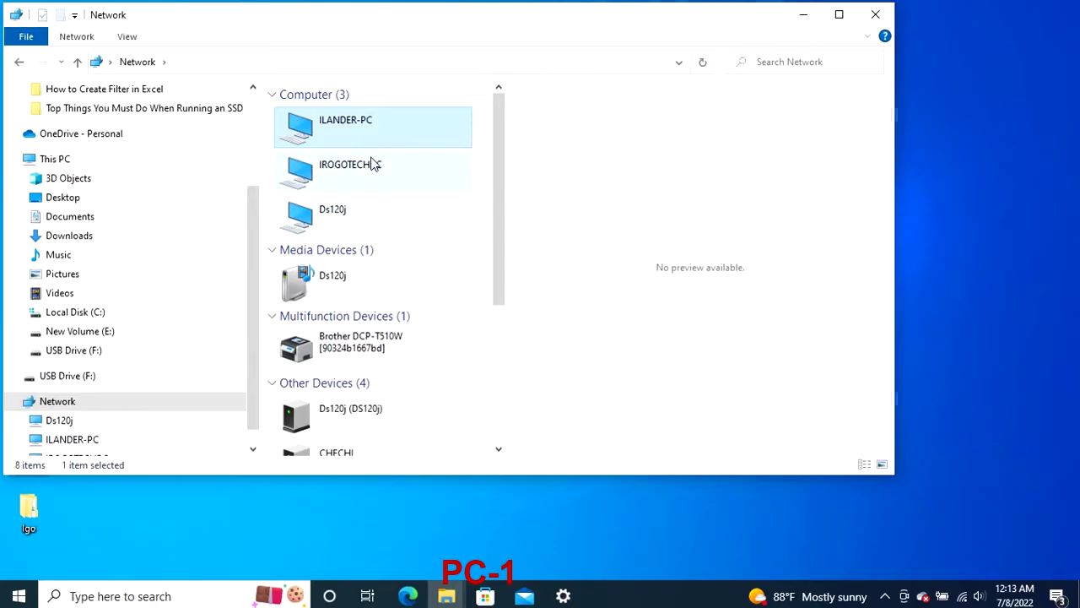
{"action": "double_click", "coordinate": [373, 163]}
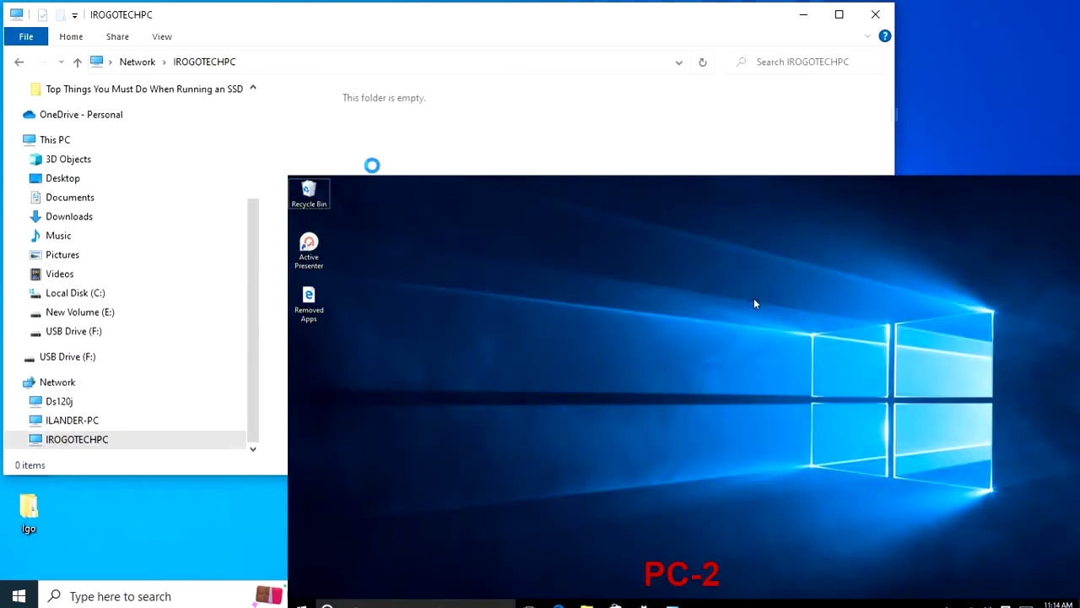
- Open Local Disk (D:) under This PC in File Explorer on the second PC
{"action": "key", "text": "super+e"}
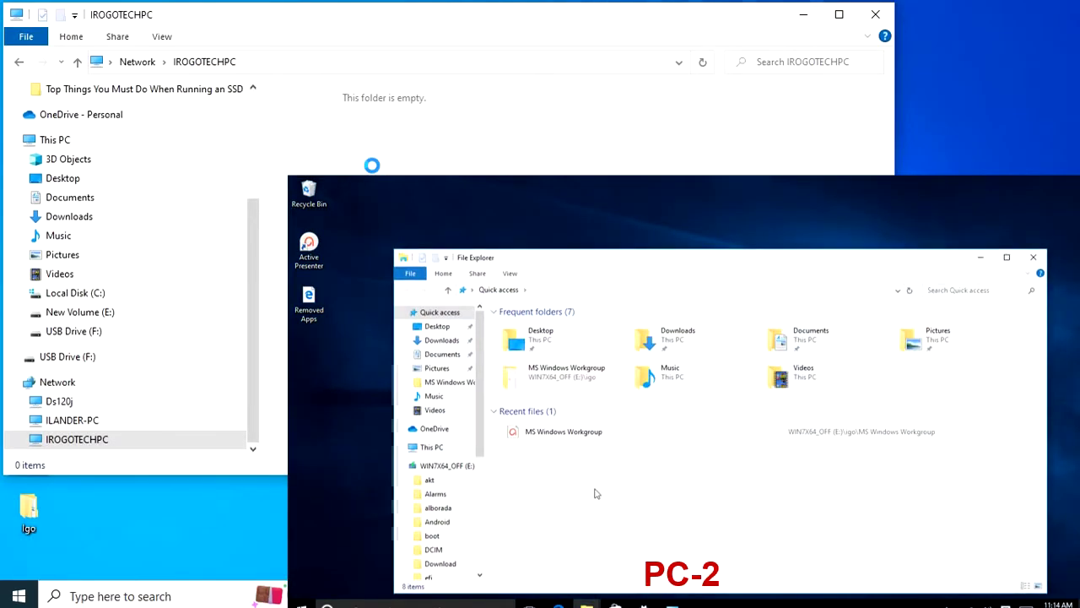
{"action": "scroll", "coordinate": [450, 446], "scroll_direction": "down", "scroll_amount": 1}
{"action": "left_click", "coordinate": [441, 430]}
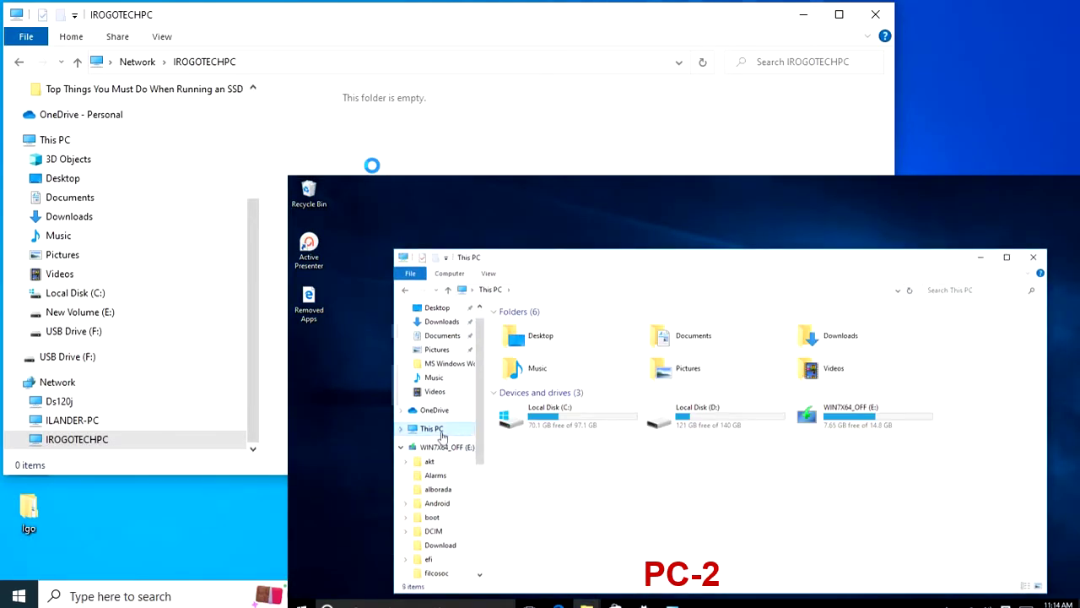
{"action": "left_click", "coordinate": [685, 419]}
{"action": "double_click", "coordinate": [665, 410]}
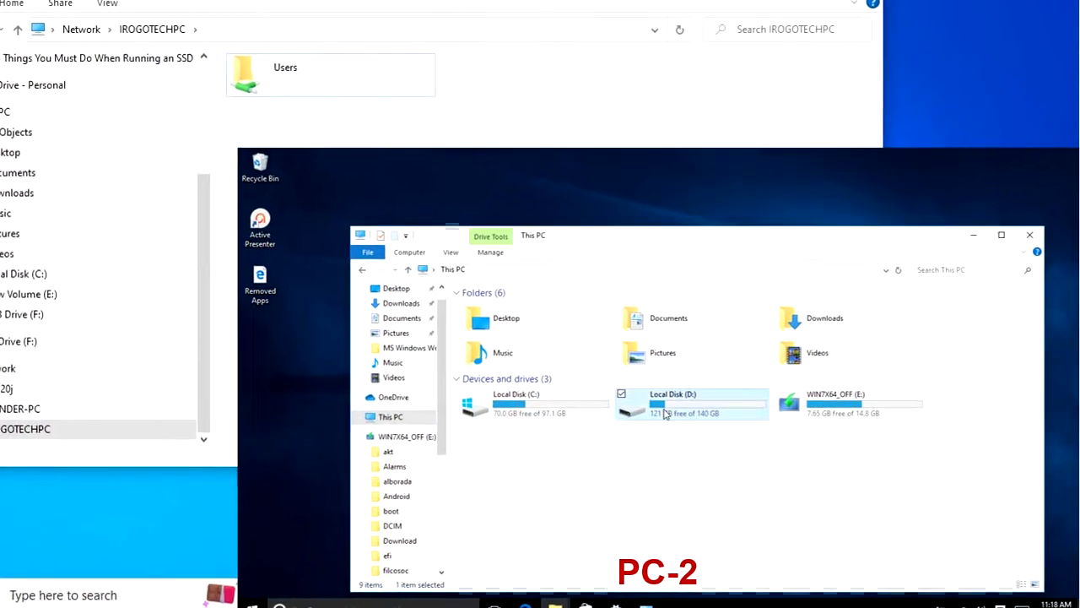
- Create a new folder named 'shared folder101' on the drive
{"action": "right_click", "coordinate": [550, 466]}
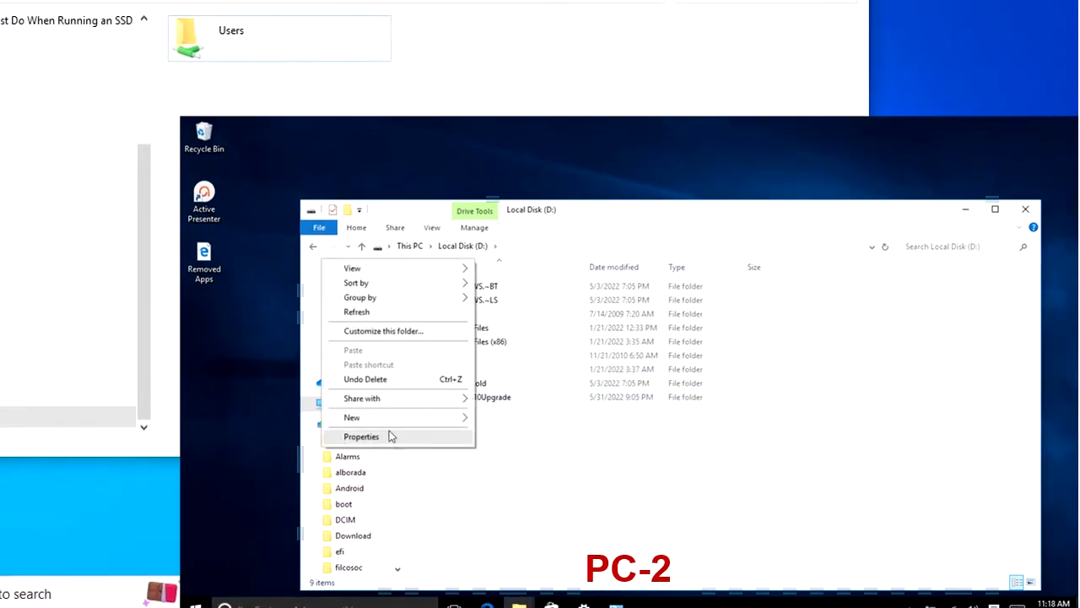
{"action": "key", "text": "ctrl+shift+n"}
{"action": "type", "text": "sha"}
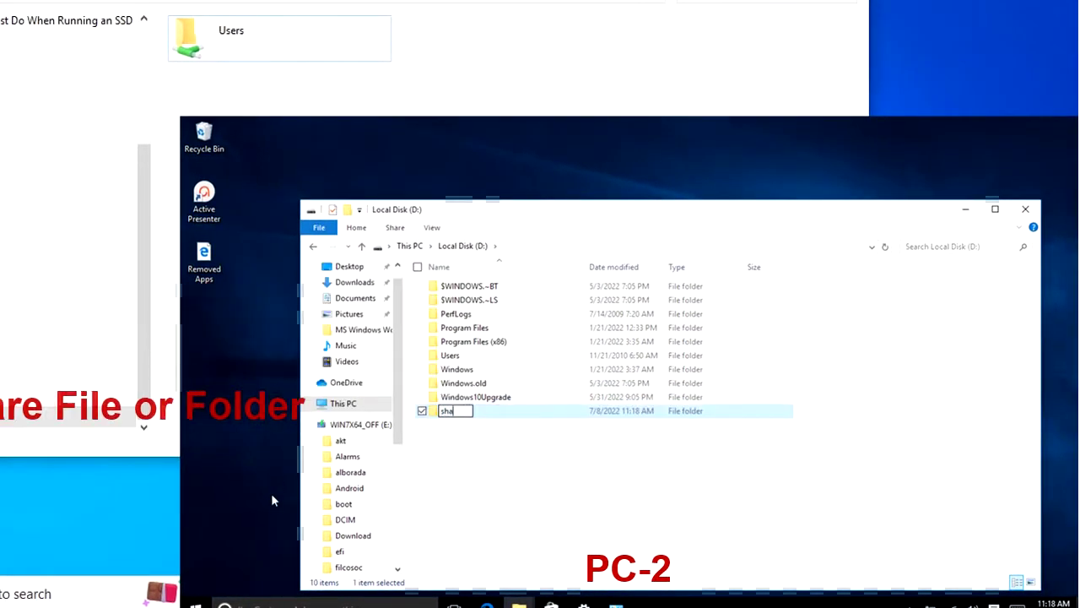
{"action": "type", "text": "red folder"}
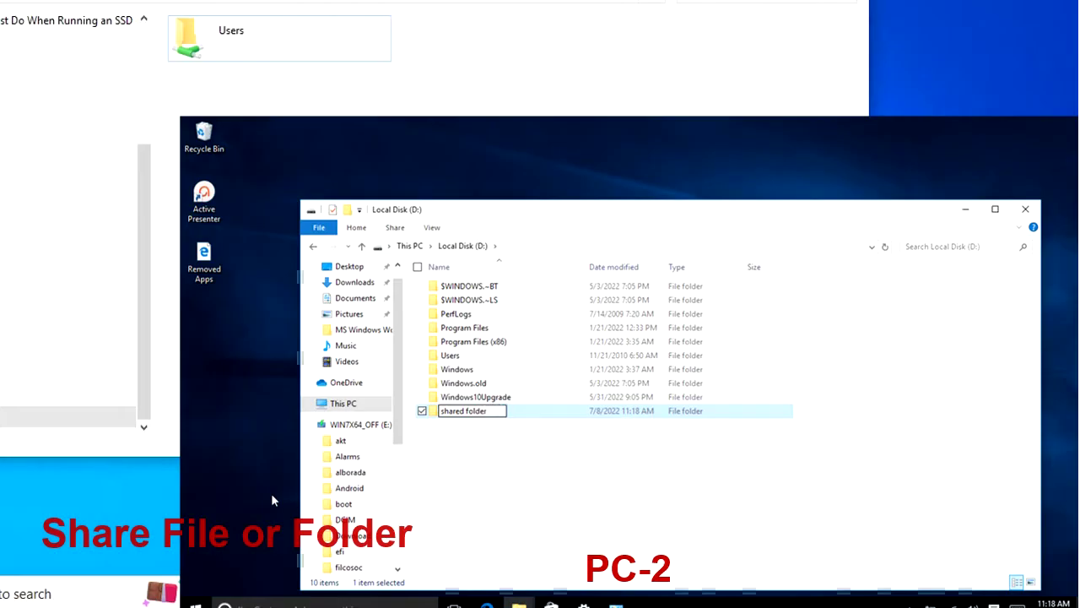
{"action": "type", "text": "101"}
{"action": "key", "text": "Return"}
- Open shared folder101's Properties and look through its Sharing and Security tabs
{"action": "right_click", "coordinate": [470, 412]}
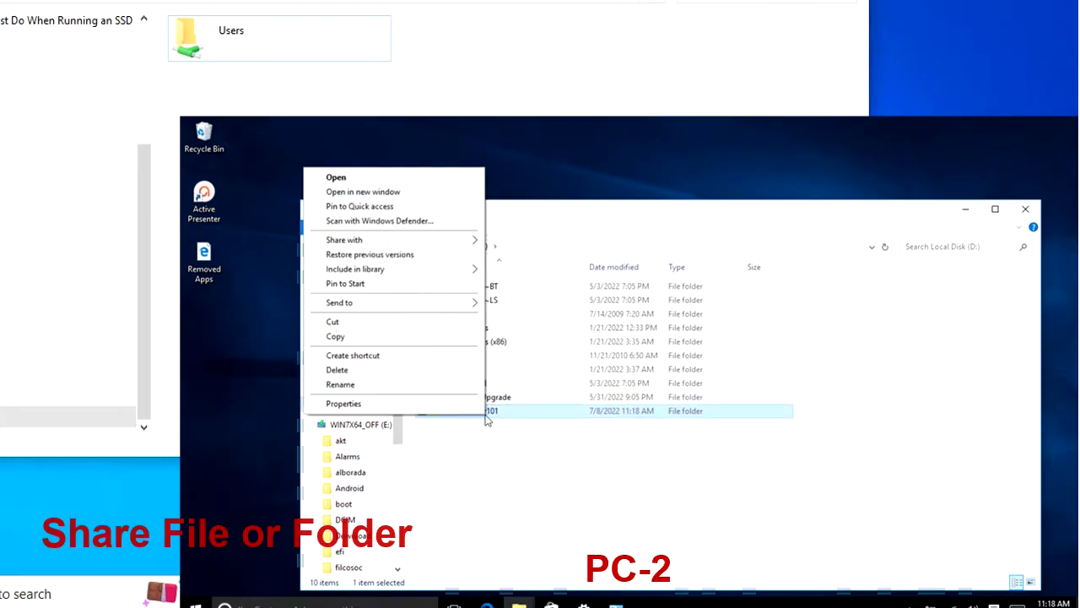
{"action": "left_click", "coordinate": [345, 399]}
{"action": "left_click", "coordinate": [527, 304]}
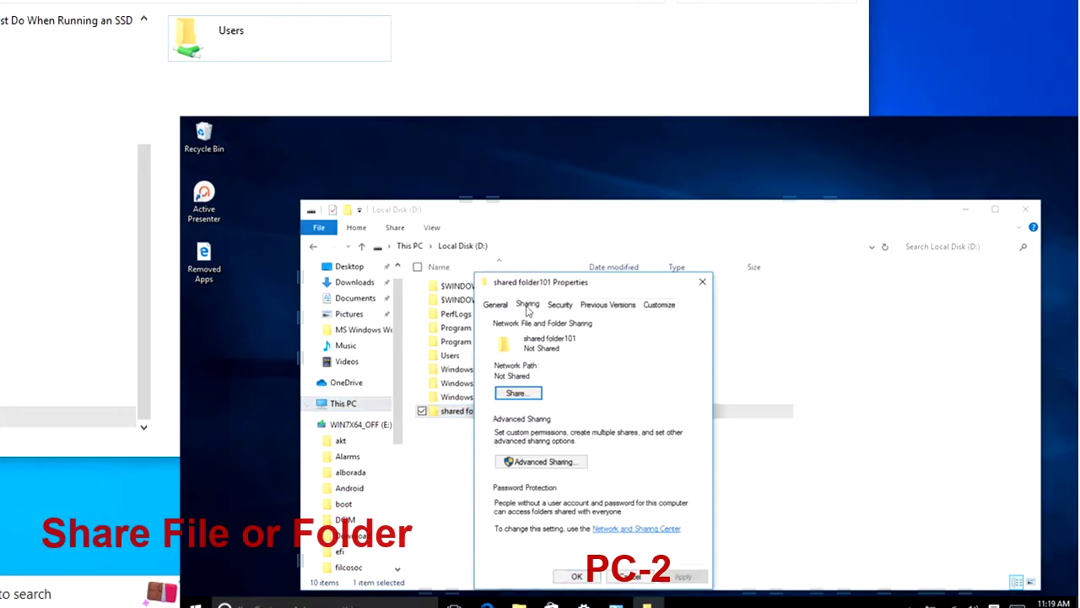
{"action": "left_click", "coordinate": [527, 393]}
{"action": "left_click", "coordinate": [762, 568]}
{"action": "left_click", "coordinate": [560, 303]}
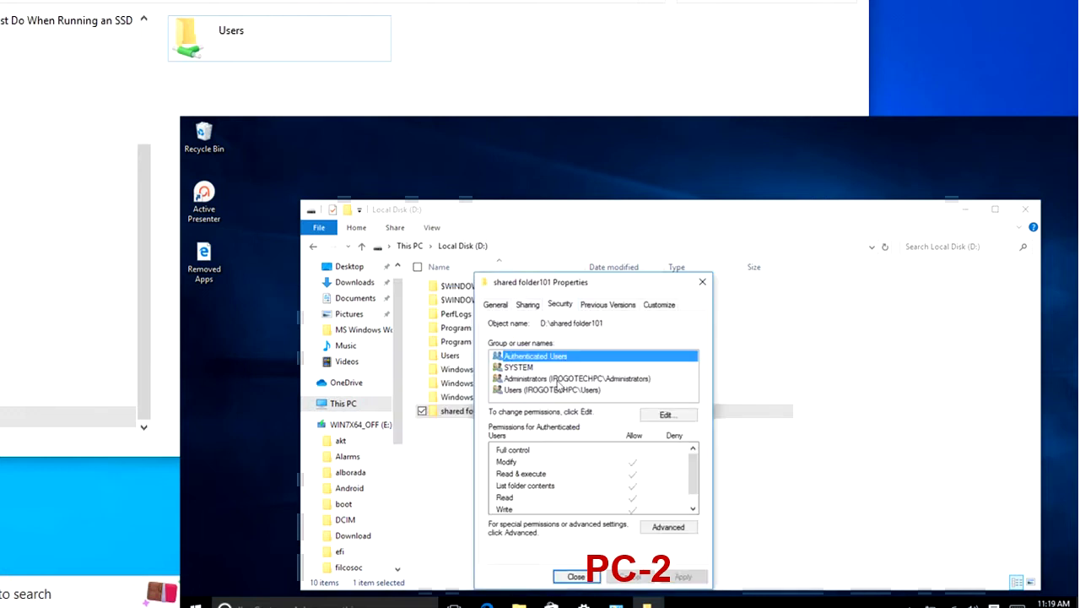
{"action": "left_click", "coordinate": [663, 529]}
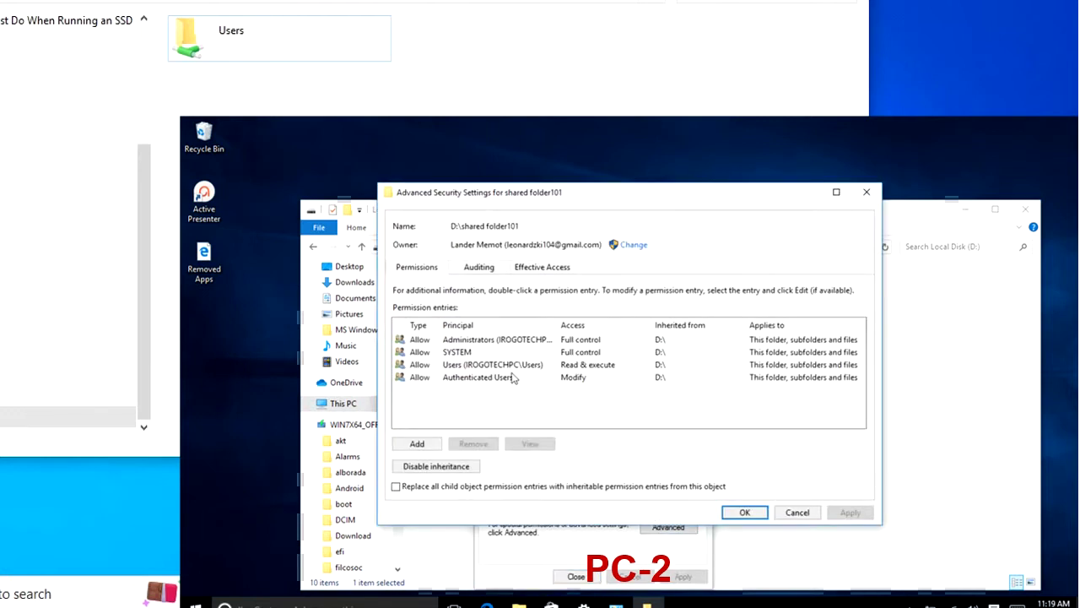
{"action": "left_click", "coordinate": [869, 196]}
- Edit the folder's security permissions and add the Everyone group
{"action": "left_click", "coordinate": [643, 416]}
{"action": "left_click", "coordinate": [639, 450]}
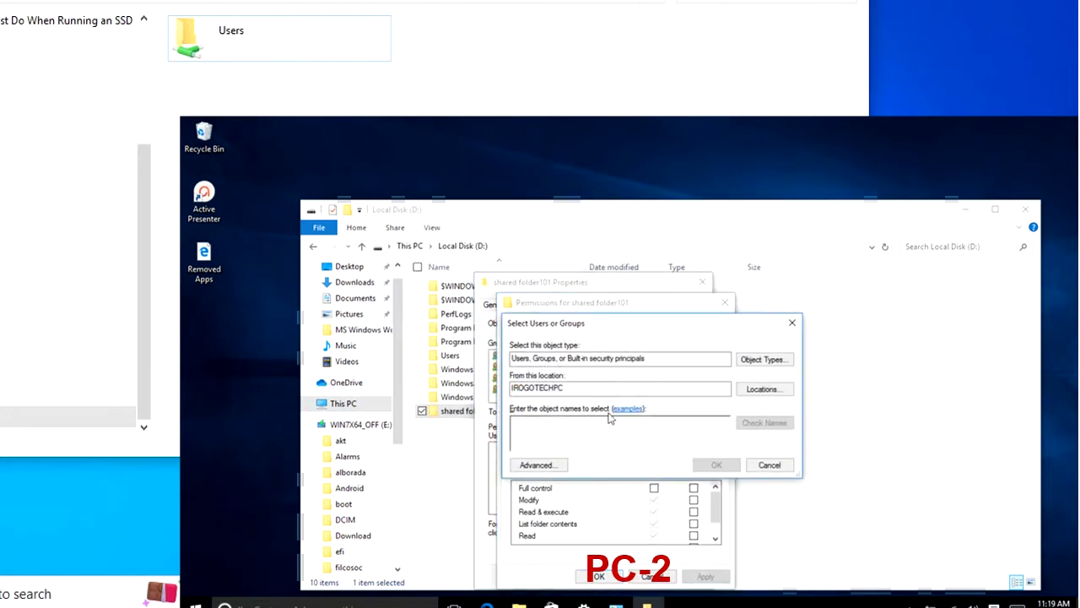
{"action": "type", "text": "everyone"}
{"action": "key", "text": "Return"}
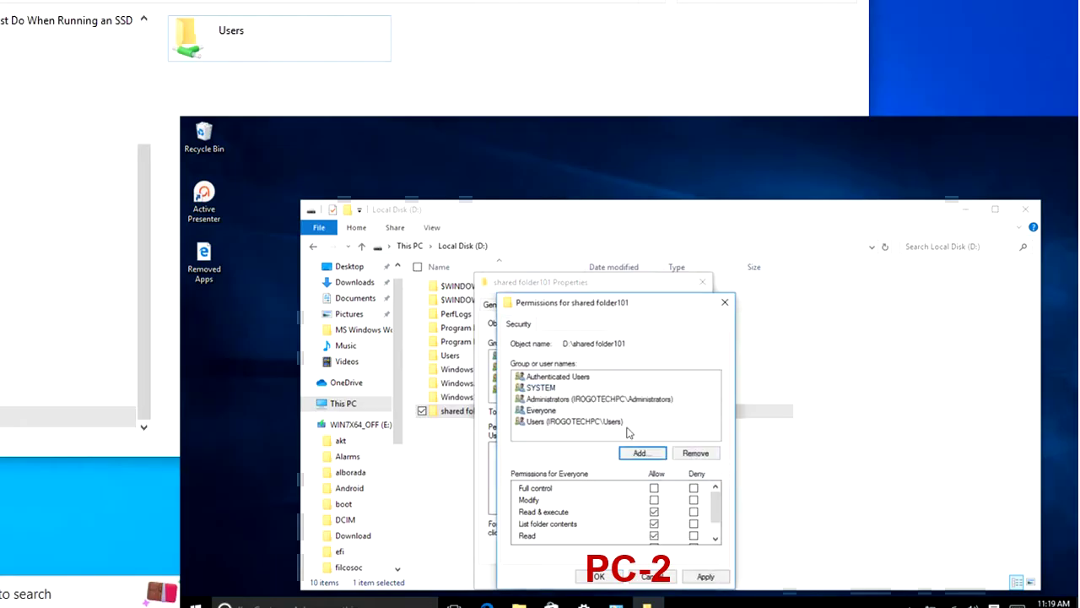
- Share shared folder101 with Everyone at Read/Write, then close its Properties
{"action": "left_click", "coordinate": [528, 305]}
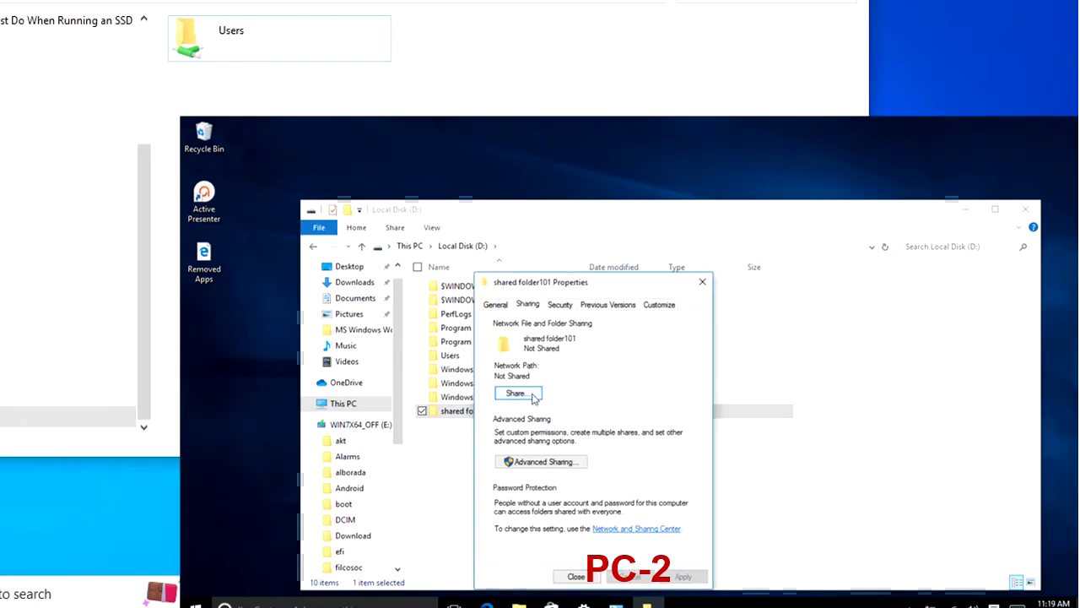
{"action": "left_click", "coordinate": [535, 397]}
{"action": "left_click", "coordinate": [481, 447]}
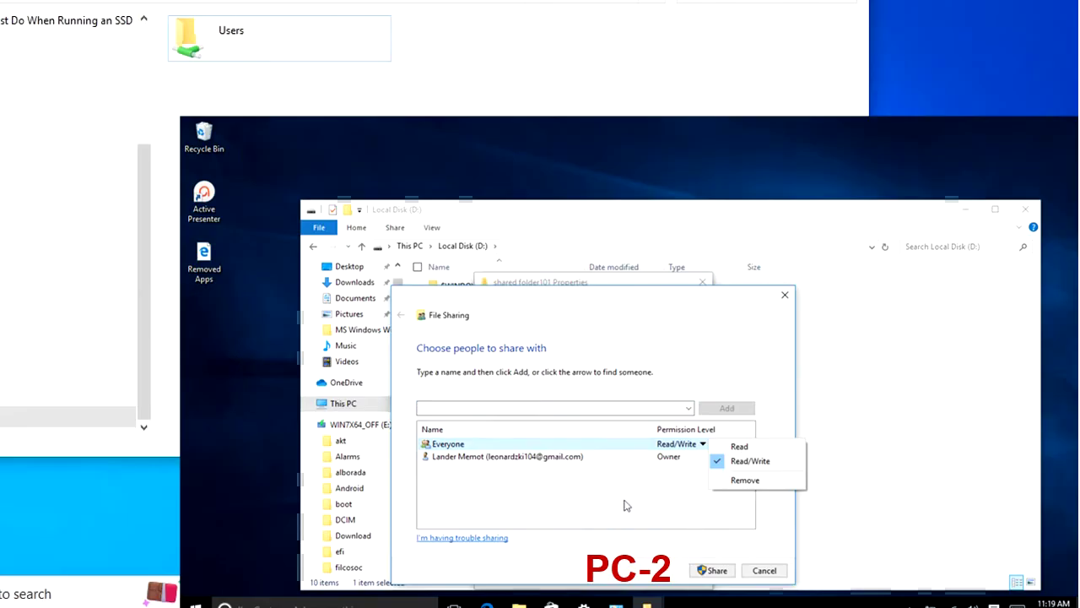
{"action": "left_click", "coordinate": [624, 504]}
{"action": "left_click", "coordinate": [689, 407]}
{"action": "left_click", "coordinate": [456, 439]}
{"action": "left_click", "coordinate": [712, 570]}
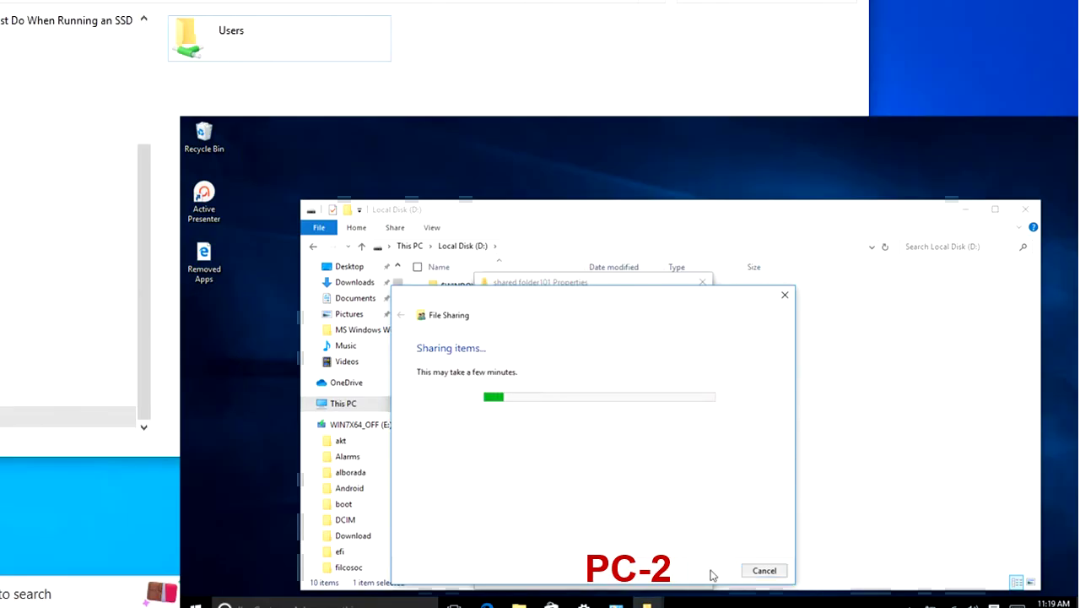
{"action": "left_click", "coordinate": [763, 570]}
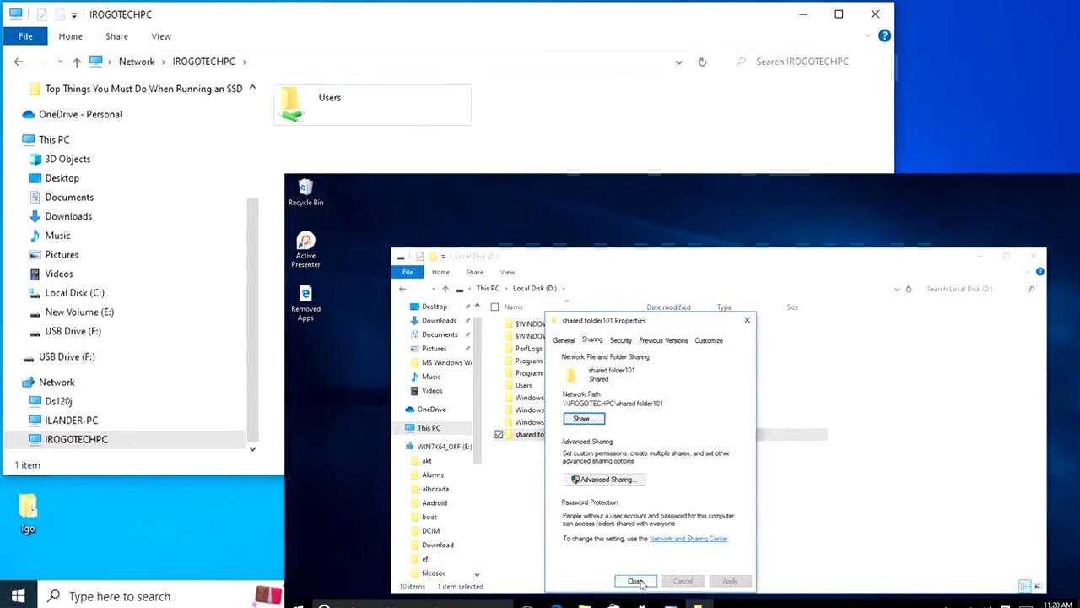
{"action": "left_click", "coordinate": [636, 581]}
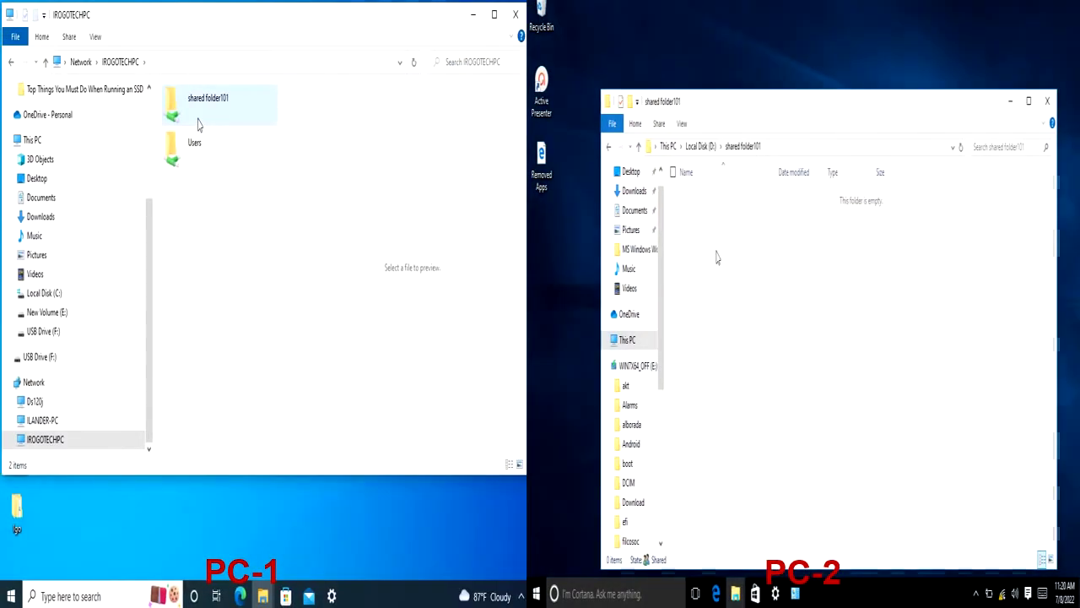
- Open shared folder101 over the network and create a New folder inside it
{"action": "double_click", "coordinate": [198, 125]}
{"action": "right_click", "coordinate": [214, 217]}
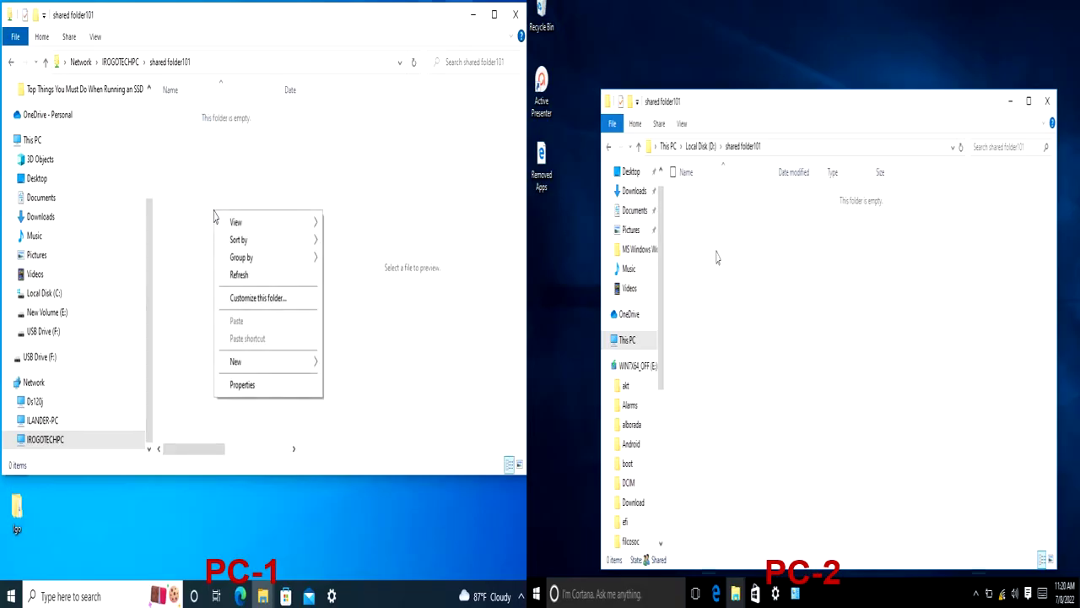
{"action": "left_click", "coordinate": [344, 361]}
{"action": "left_click", "coordinate": [246, 313]}
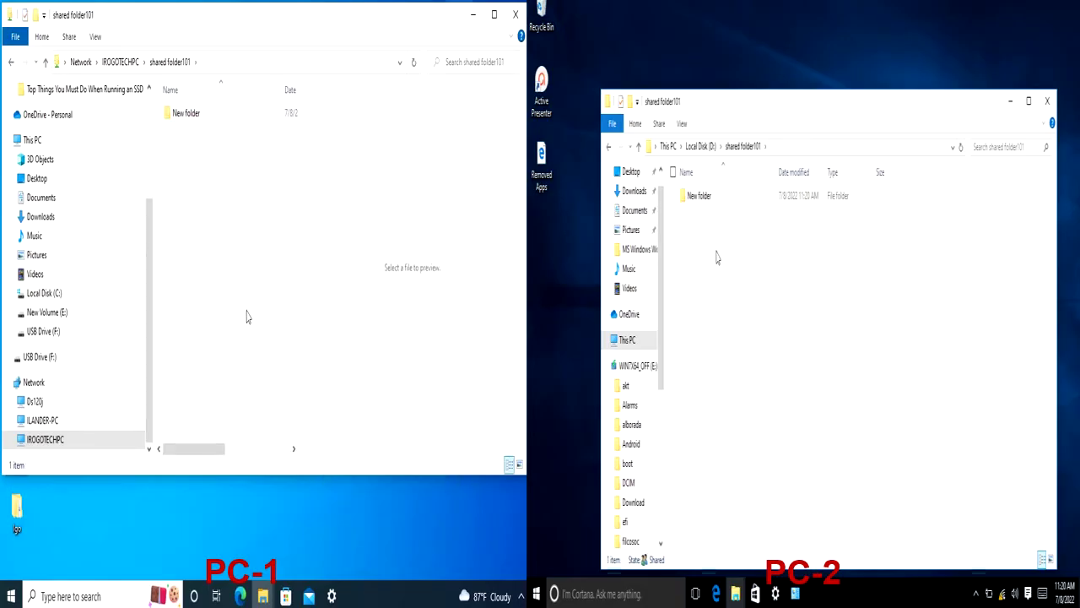
- Create a New Text Document in shared folder101, keeping the default name
{"action": "right_click", "coordinate": [246, 310]}
{"action": "left_click", "coordinate": [386, 440]}
{"action": "key", "text": "Return"}
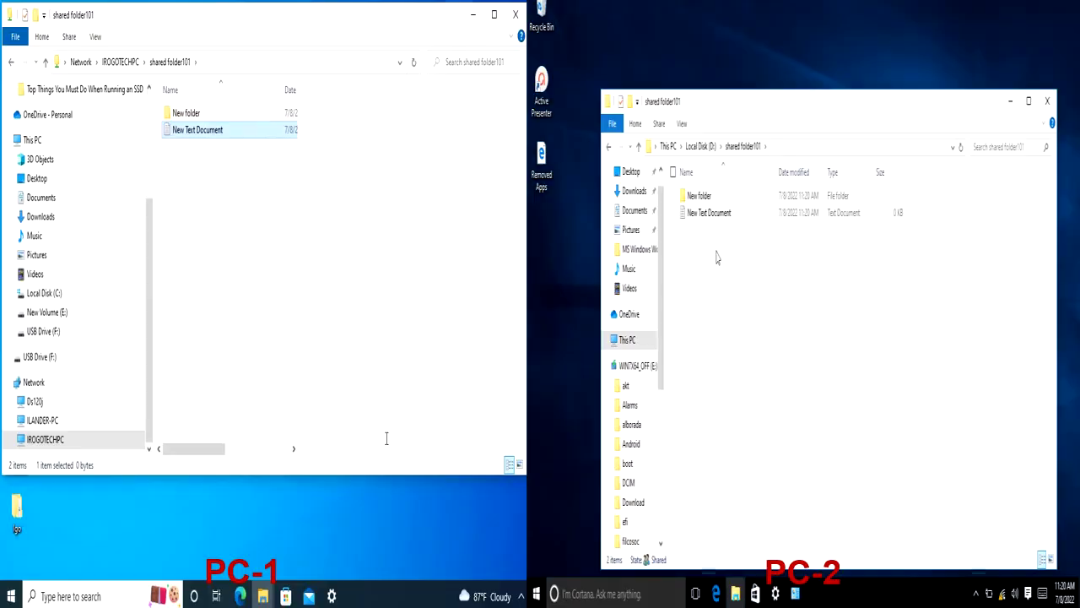